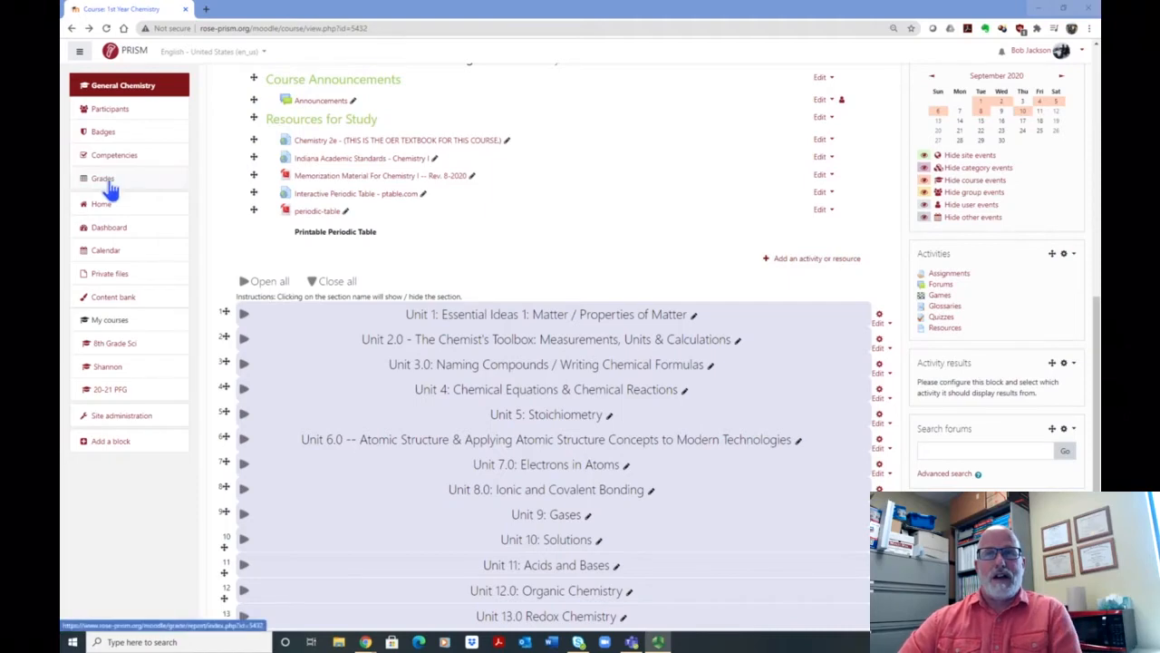
scroll(487, 223, "up", 3)
scroll(577, 202, "up", 2)
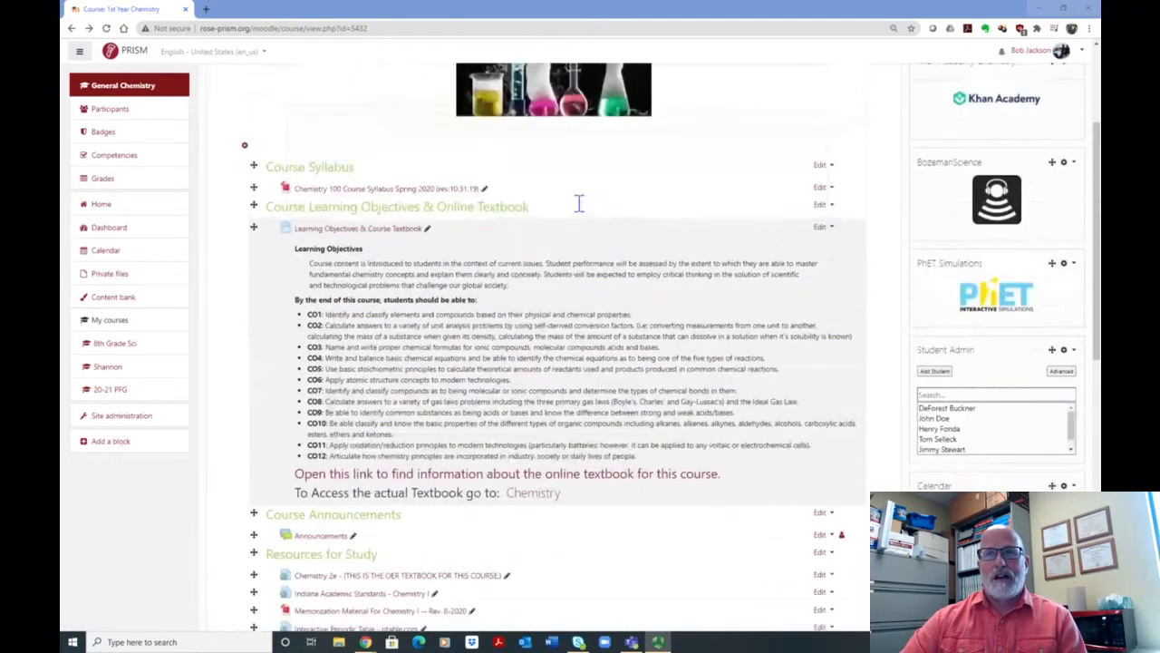
scroll(578, 203, "up", 2)
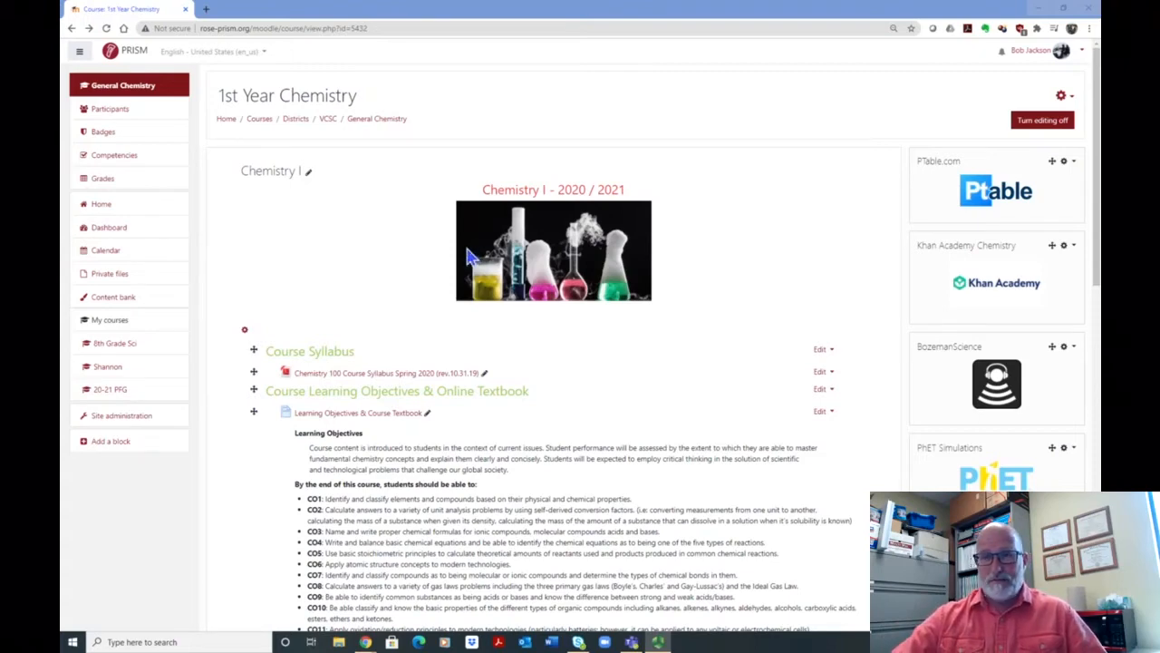
Step: Expand the Unit 1: Essential Ideas 1 section and look through its assignments, labs, games and quizzes
scroll(407, 236, "down", 2)
scroll(644, 293, "down", 7)
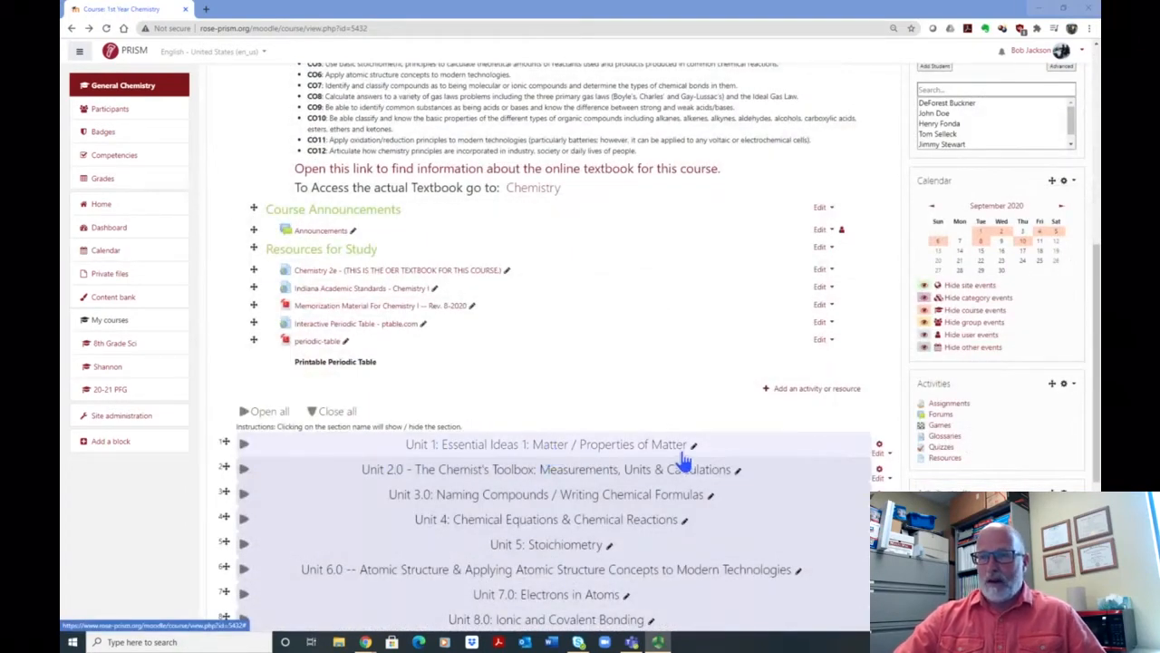
left_click(786, 445)
scroll(785, 447, "down", 3)
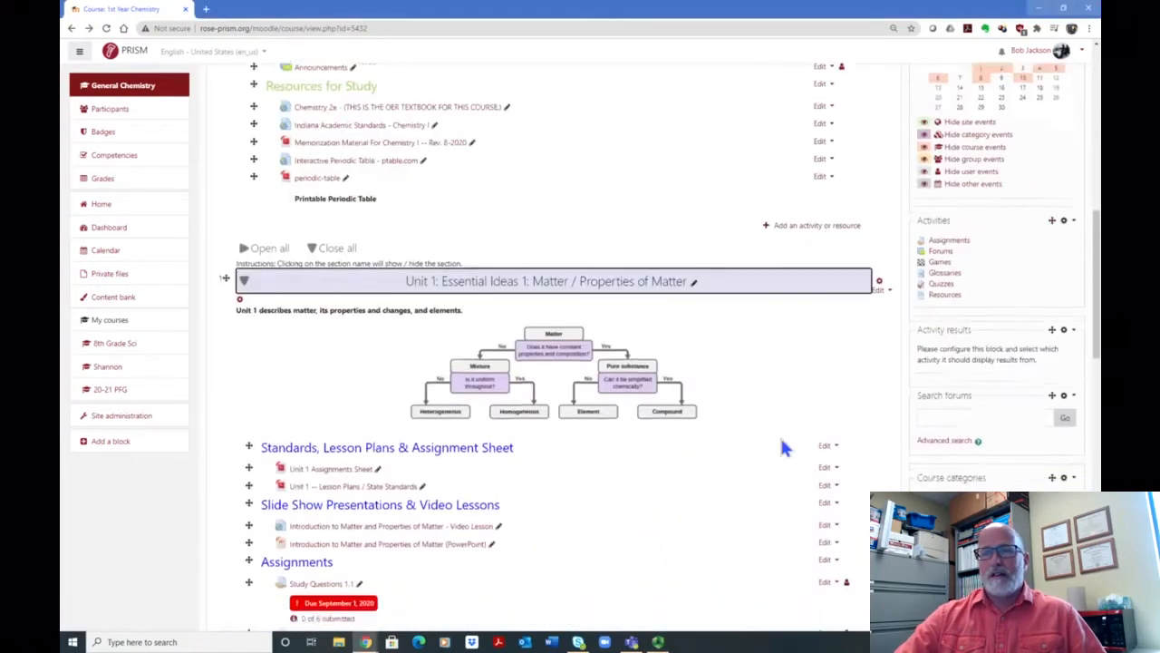
scroll(785, 445, "down", 3)
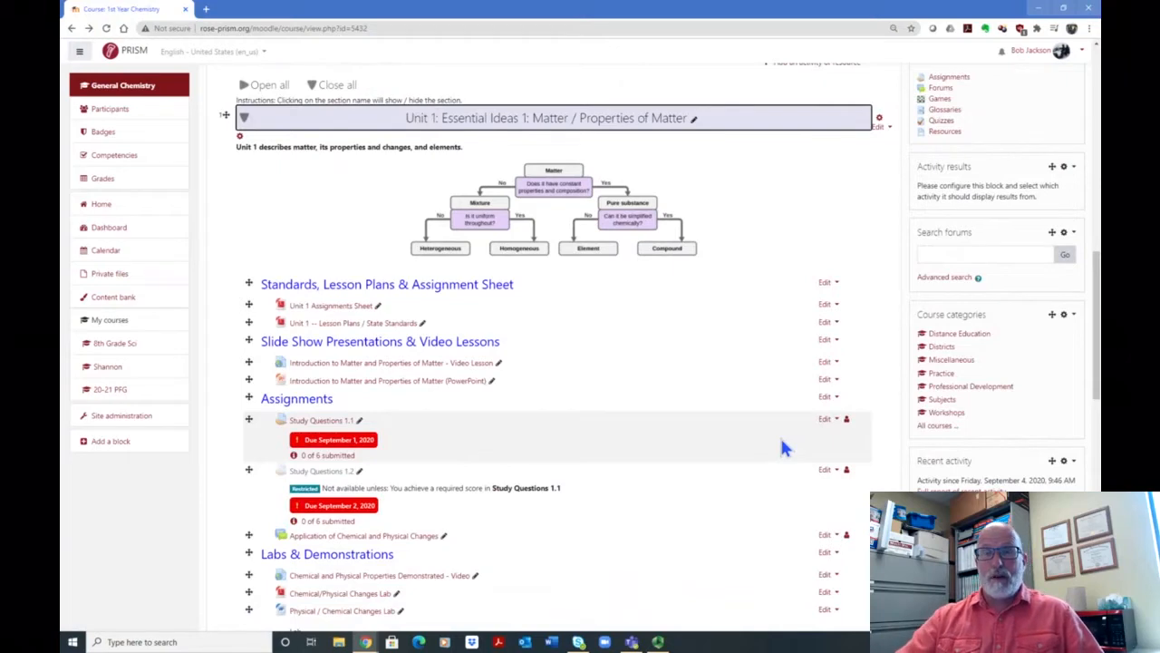
scroll(572, 313, "down", 2)
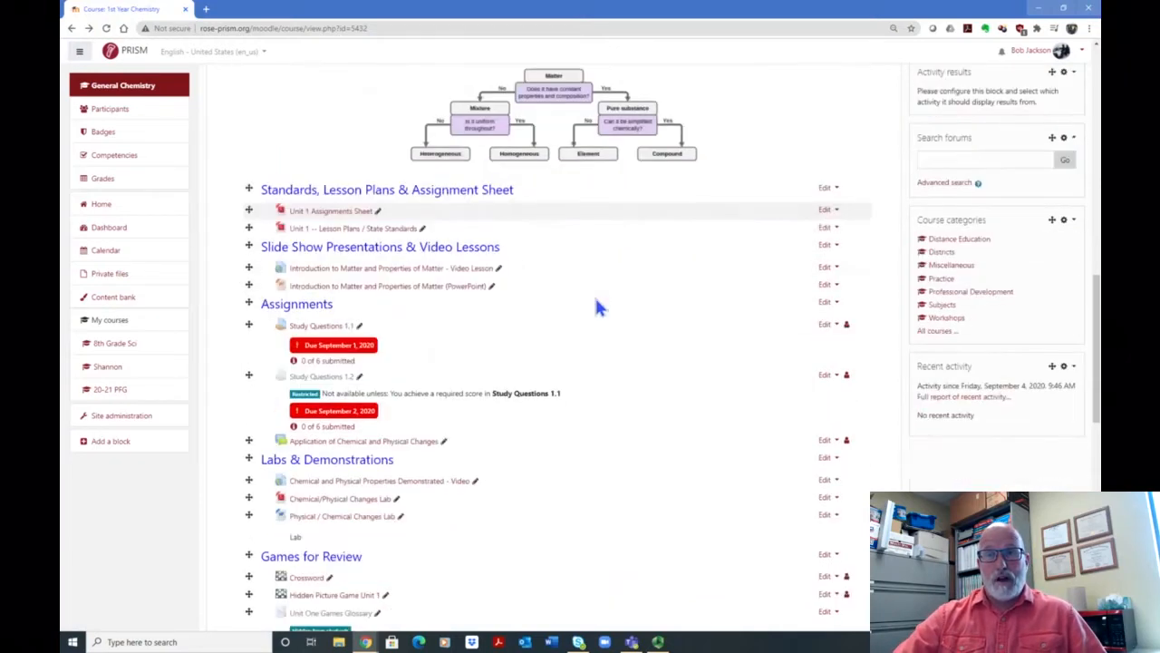
scroll(602, 307, "down", 1)
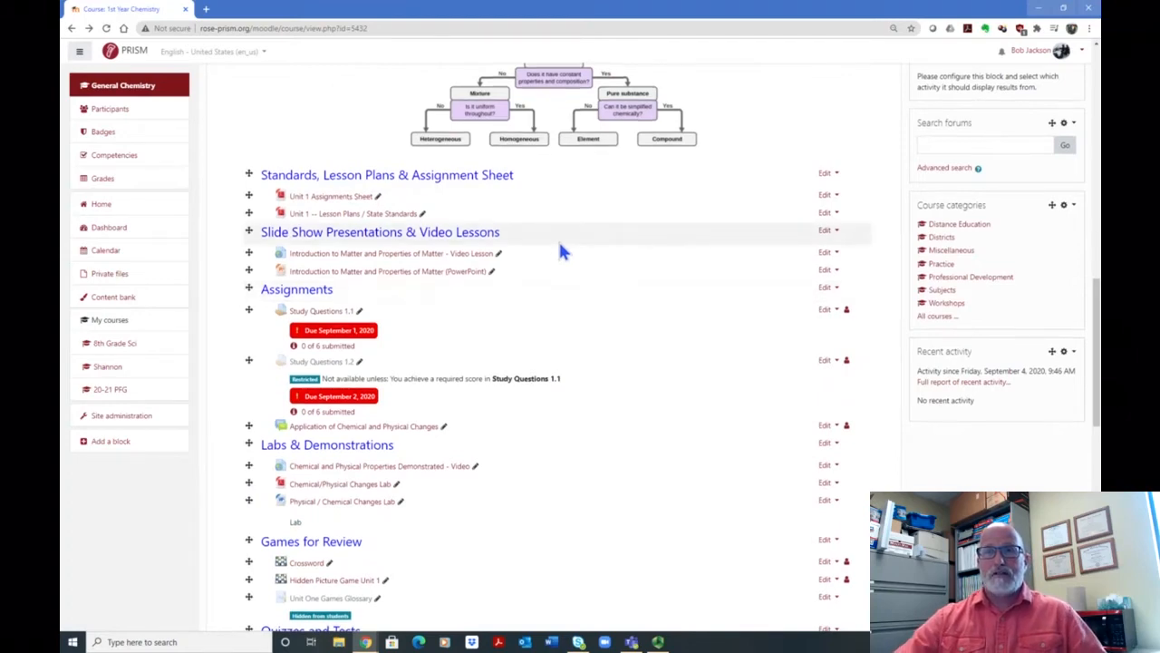
scroll(555, 246, "down", 2)
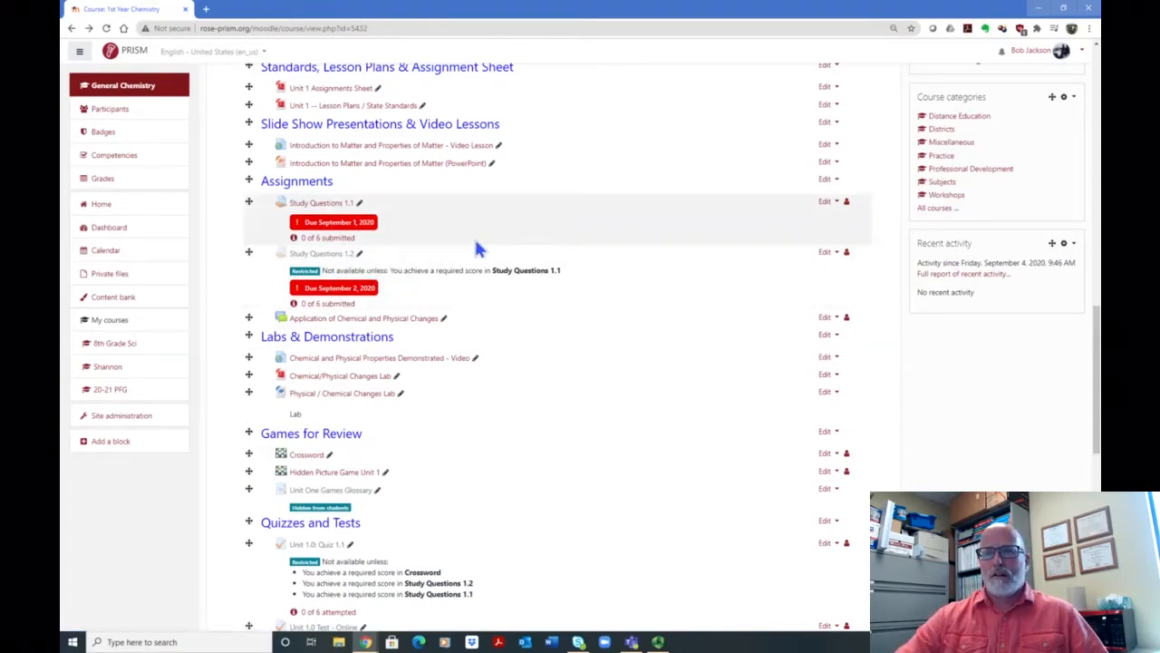
scroll(481, 249, "down", 1)
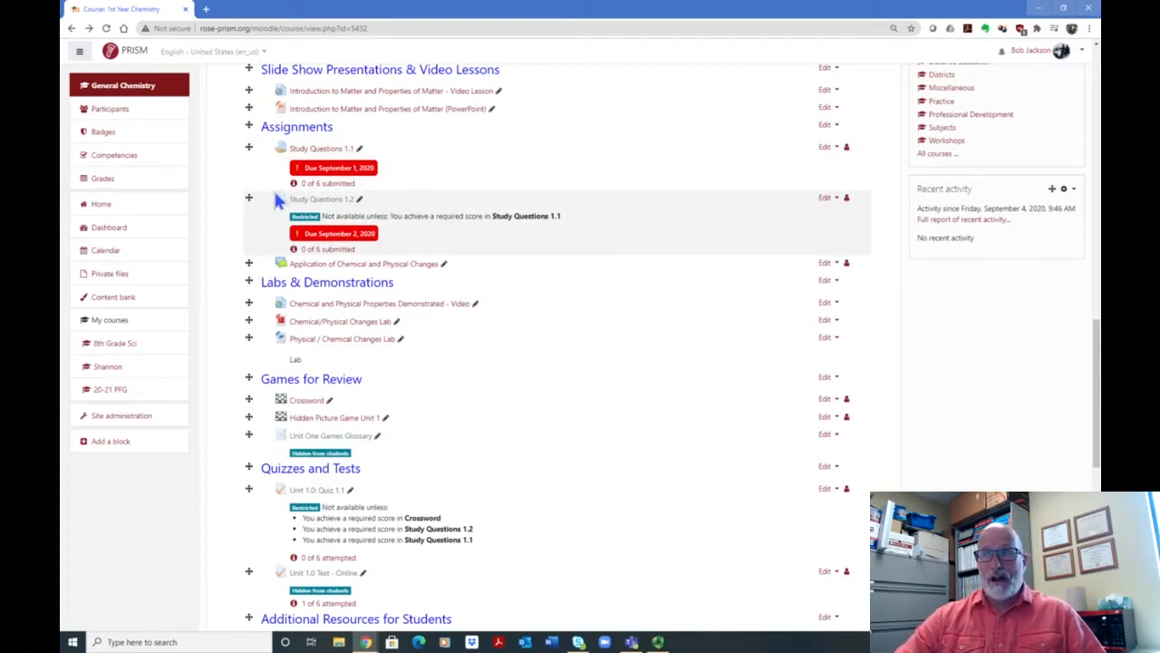
Step: Open the settings of the Study Questions 1.2 assignment and expand its Restrict access section
left_click(826, 204)
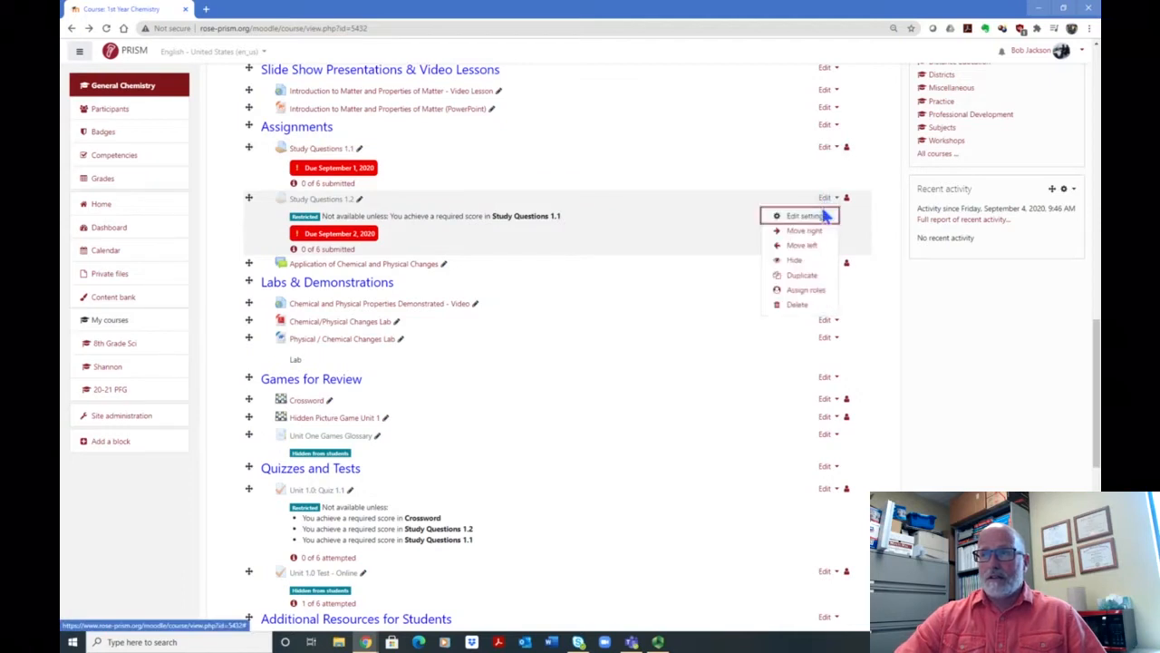
left_click(803, 217)
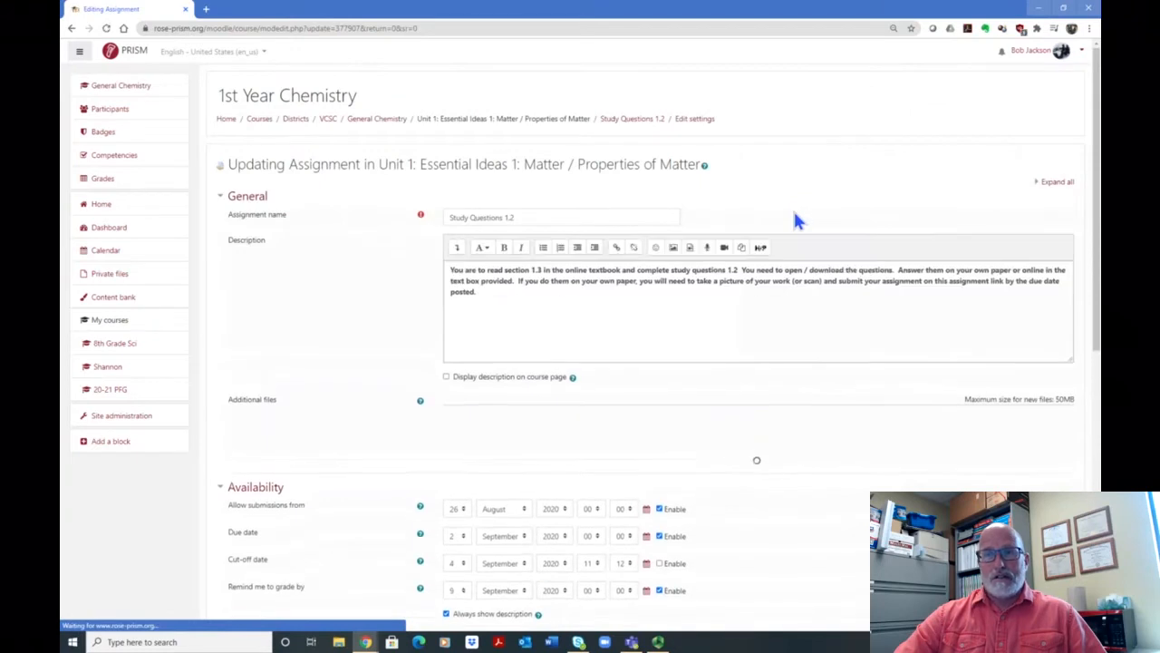
scroll(793, 217, "down", 3)
scroll(760, 222, "down", 1)
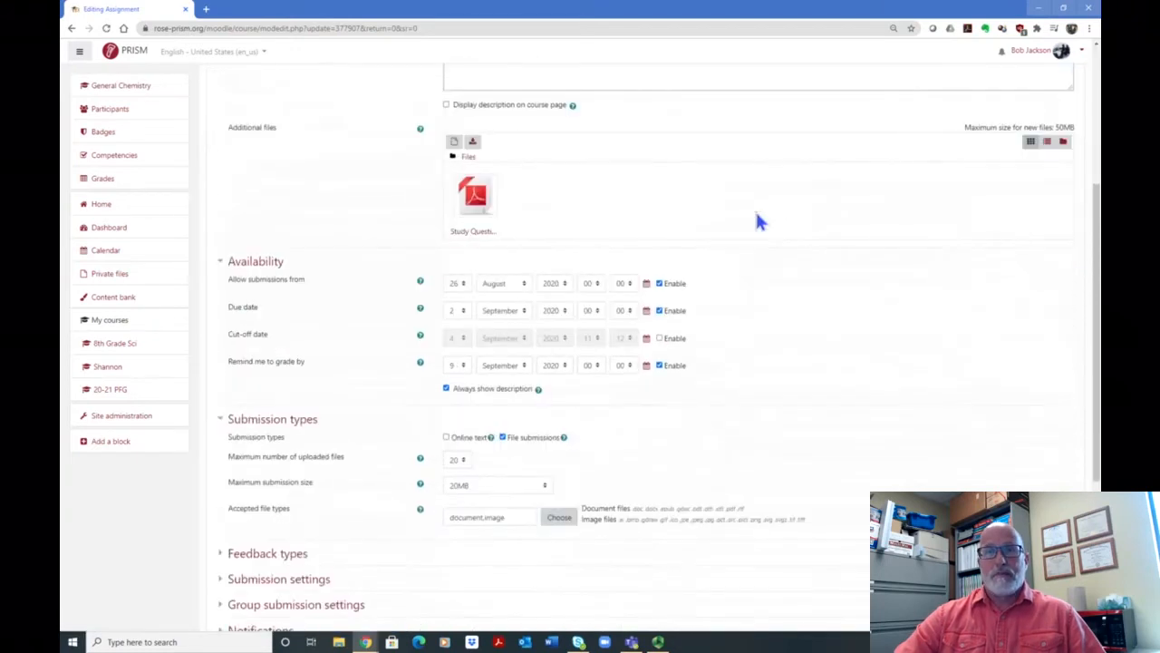
scroll(746, 256, "down", 1)
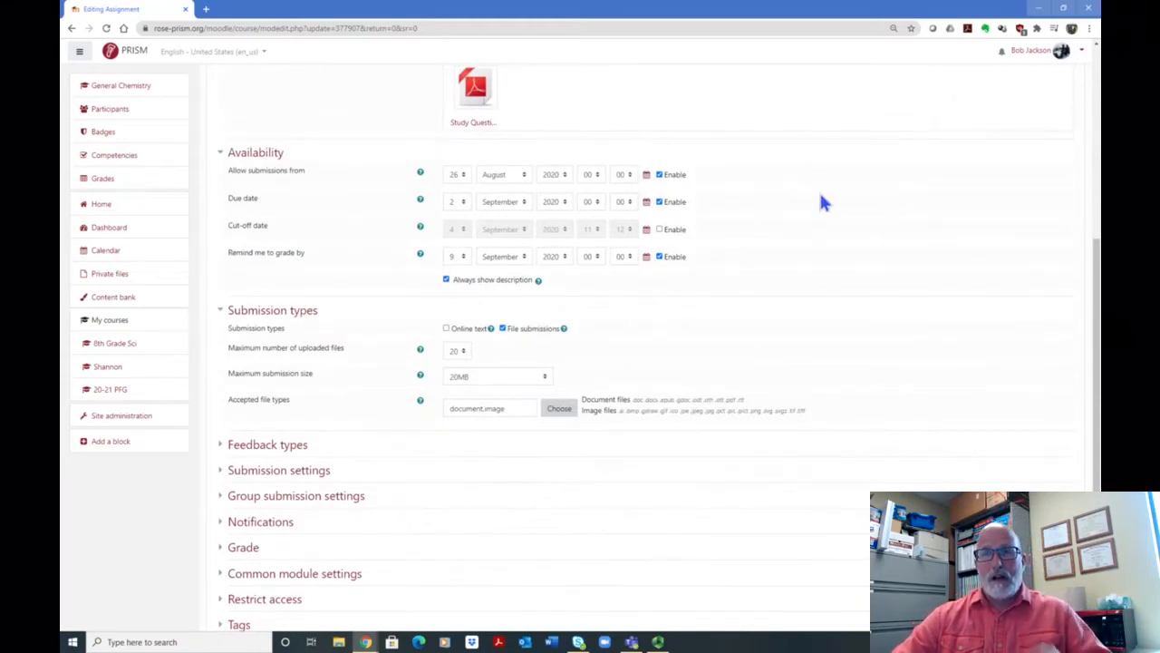
scroll(723, 218, "down", 1)
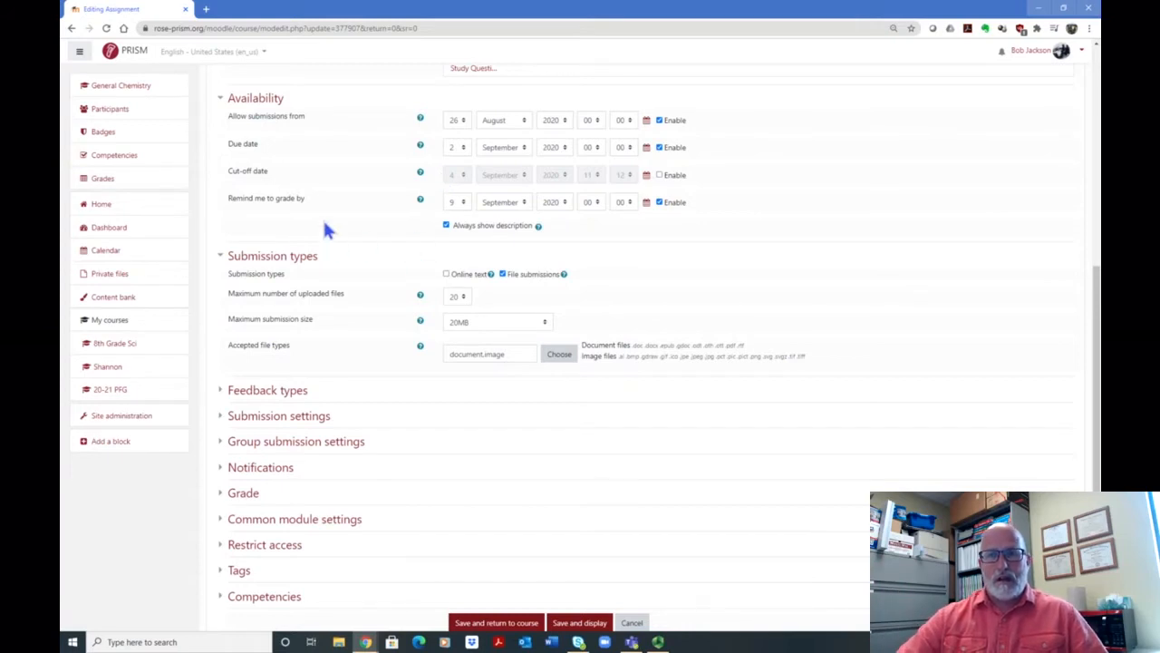
scroll(329, 263, "down", 2)
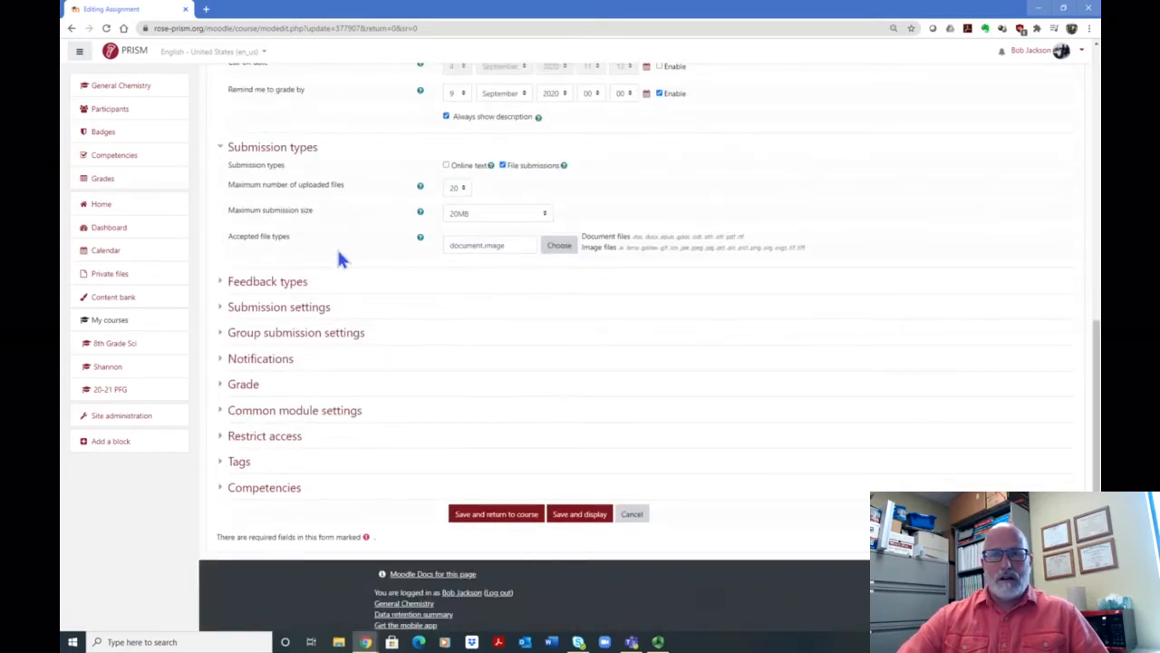
scroll(332, 277, "down", 1)
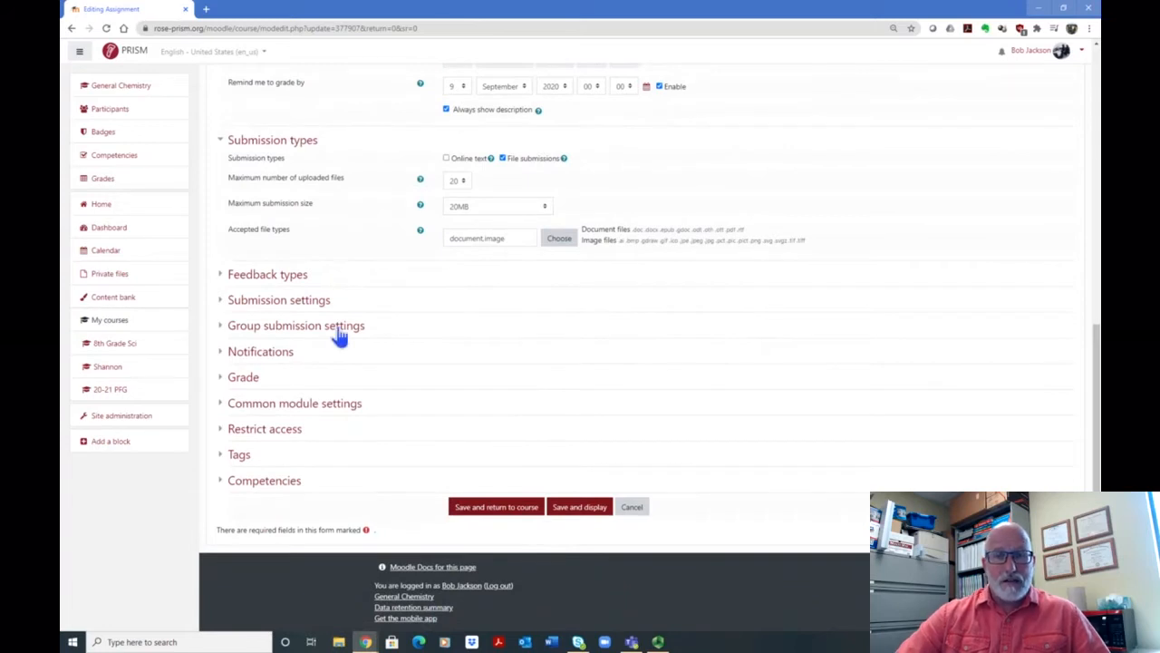
left_click(272, 432)
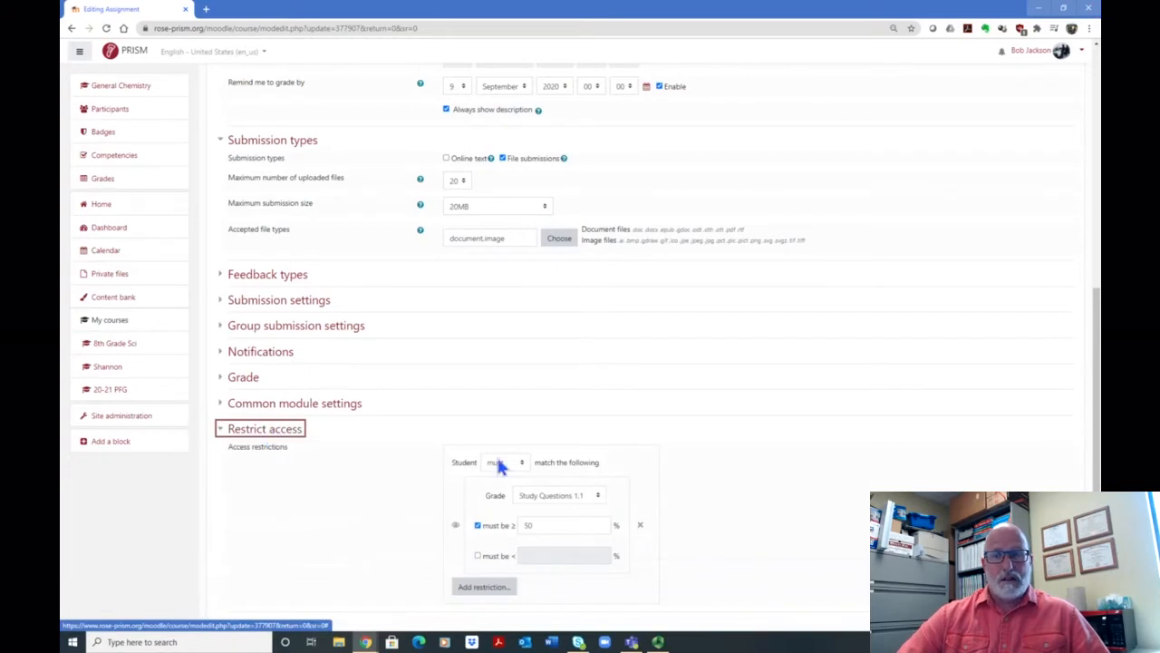
Step: Clear the graded activity chosen in the existing grade restriction
scroll(760, 381, "down", 3)
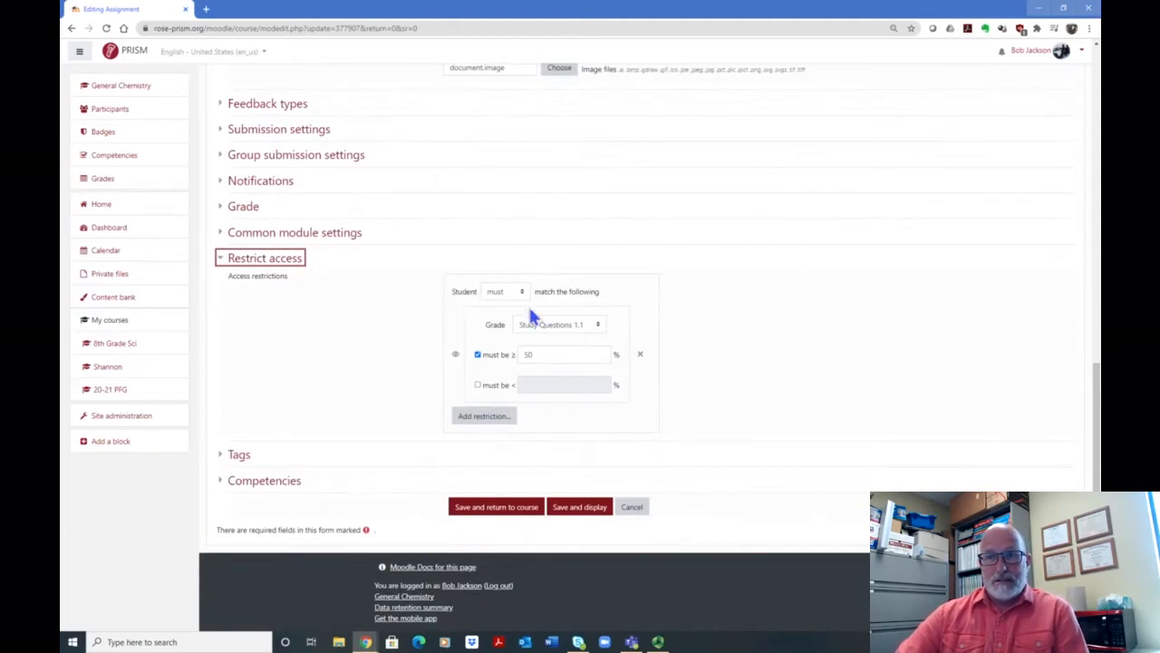
left_click(599, 327)
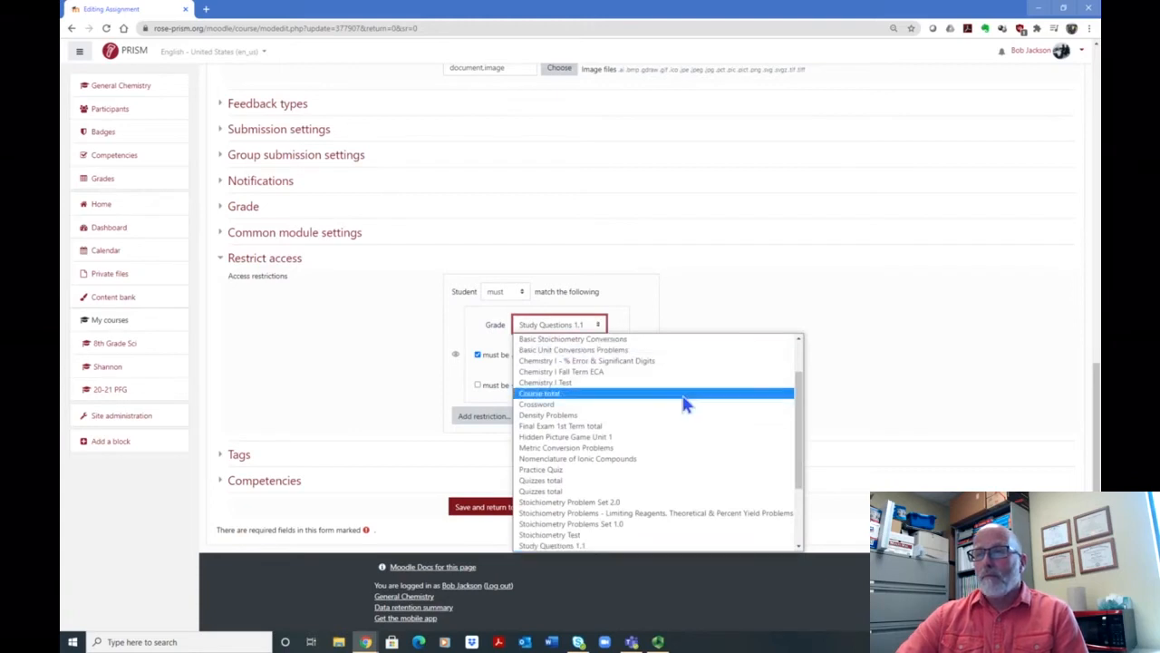
scroll(802, 380, "up", 2)
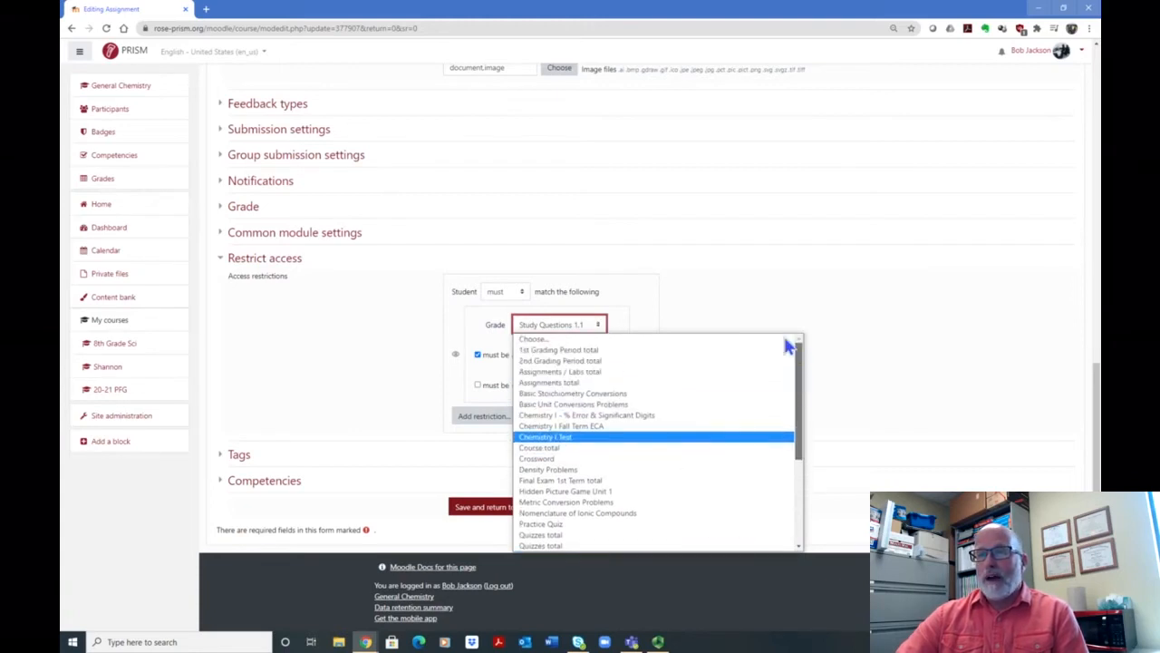
left_click(562, 339)
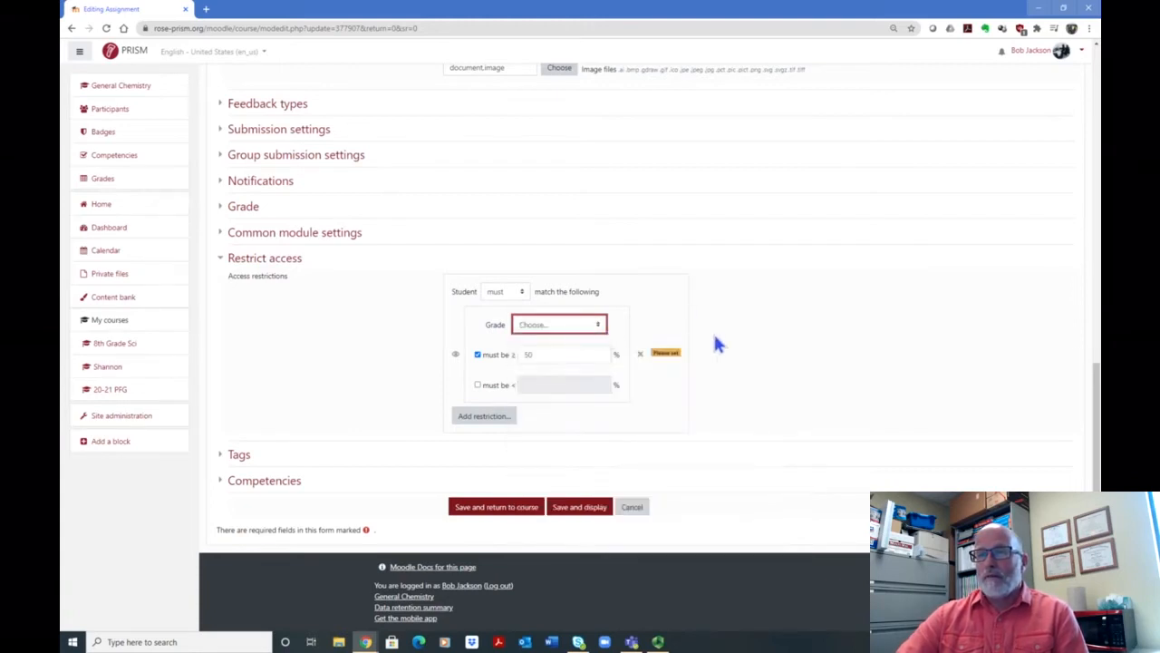
Step: Add a second Grade restriction and check the all/any matching options, leaving the match set to all
left_click(490, 416)
scroll(580, 430, "up", 1)
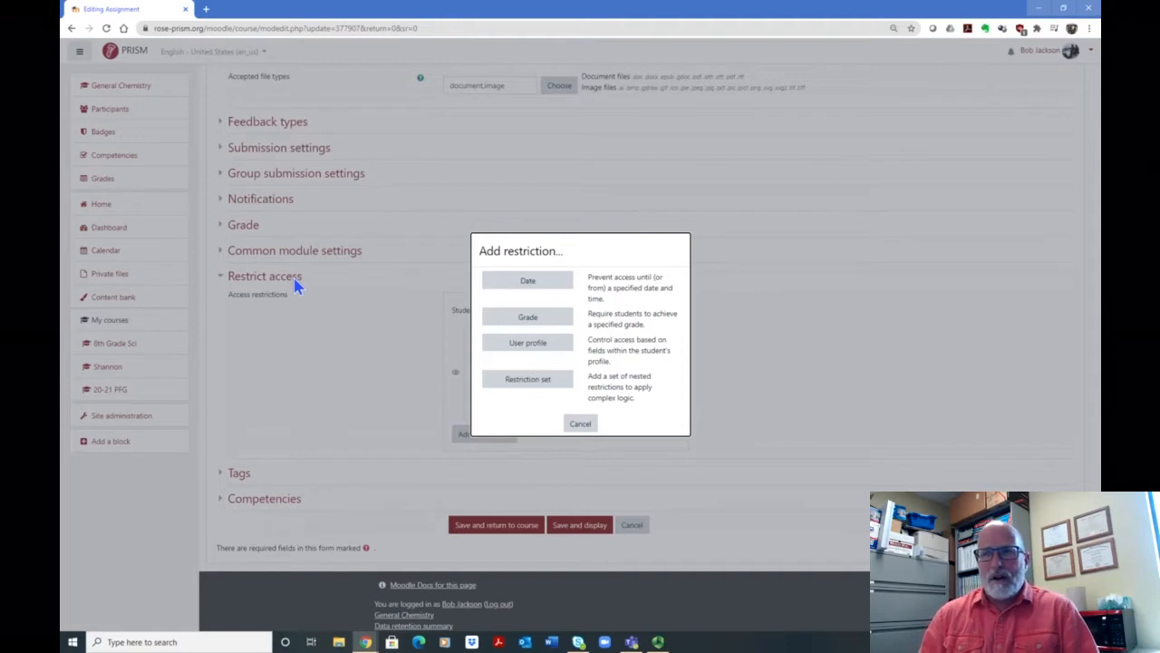
scroll(298, 287, "down", 1)
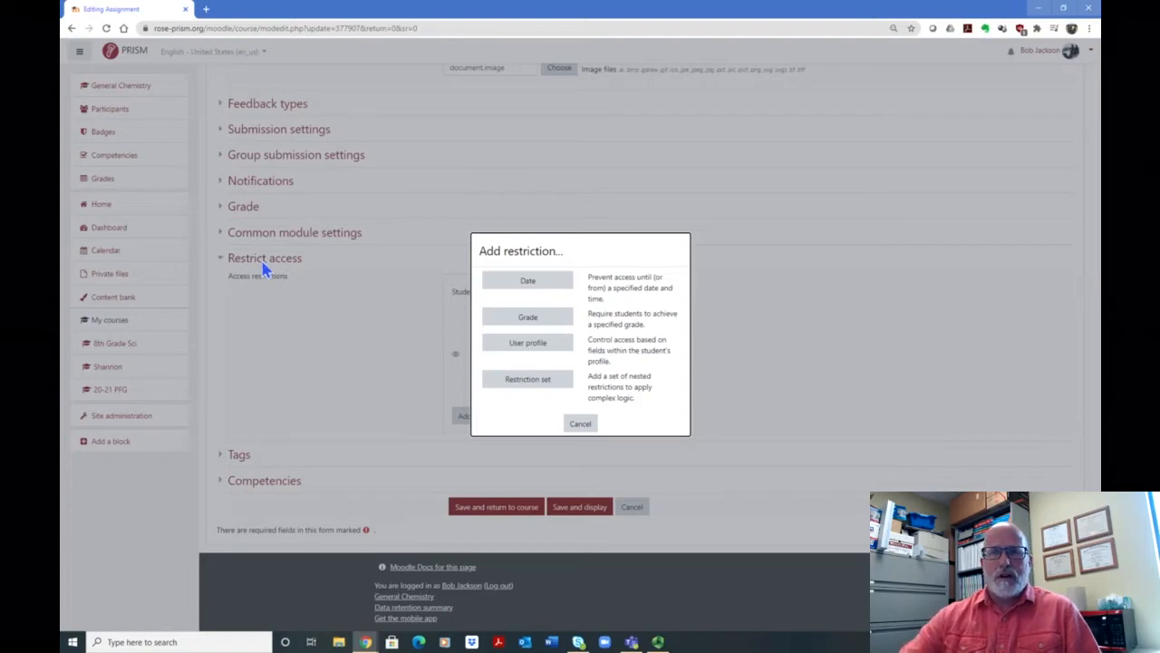
left_click(537, 319)
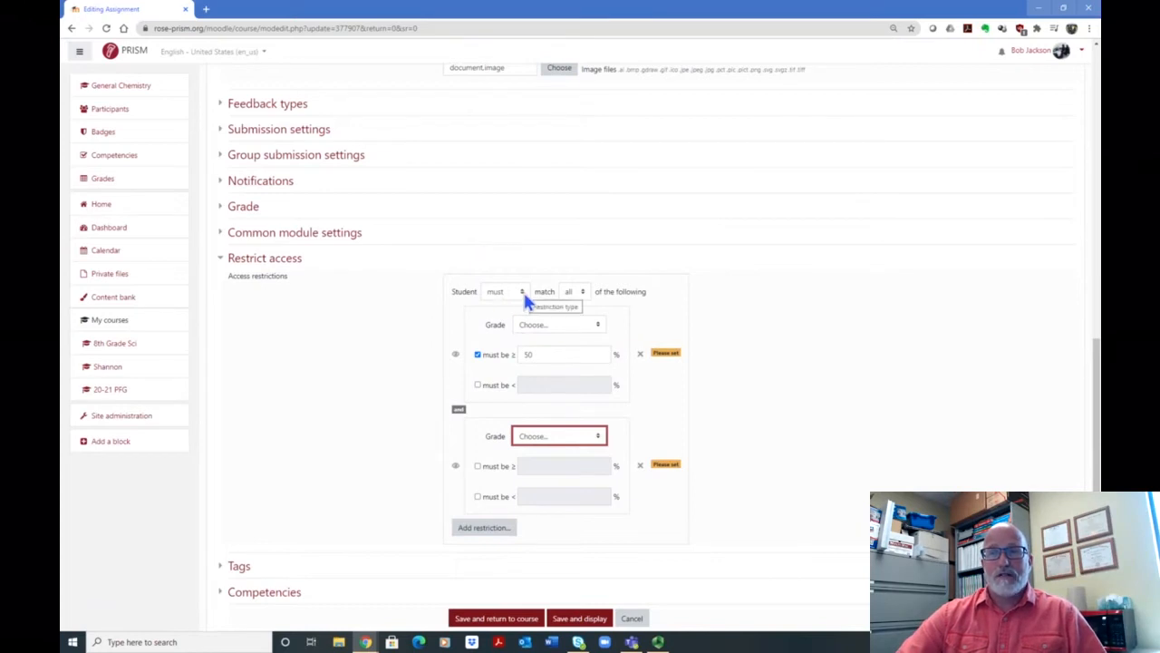
left_click(580, 294)
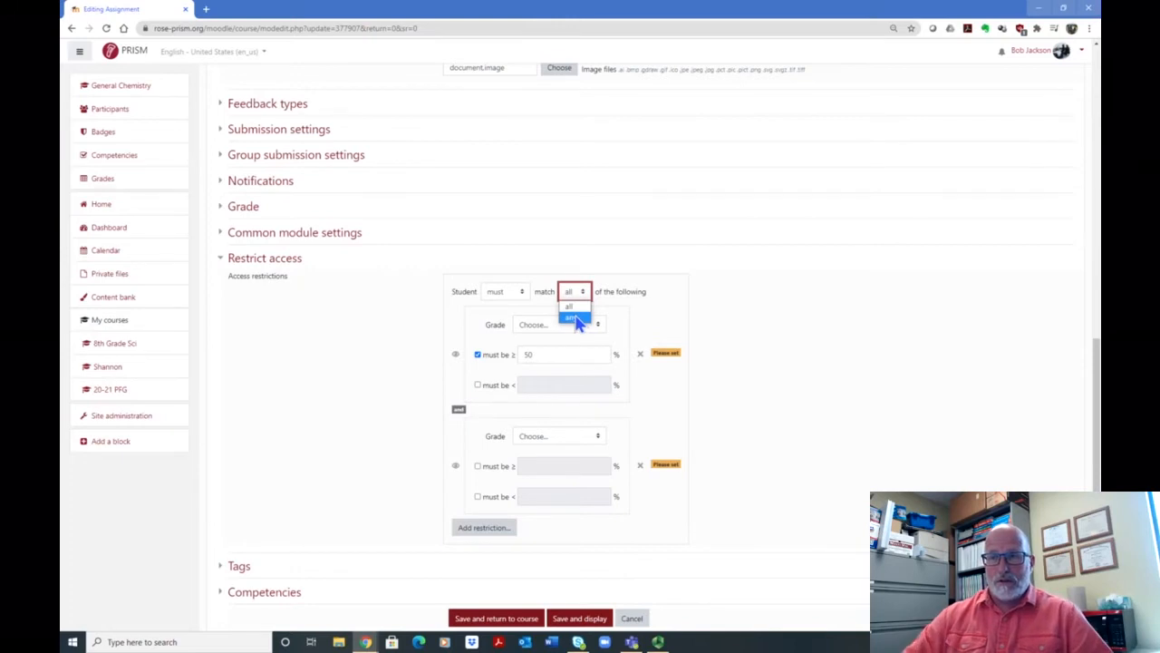
left_click(713, 253)
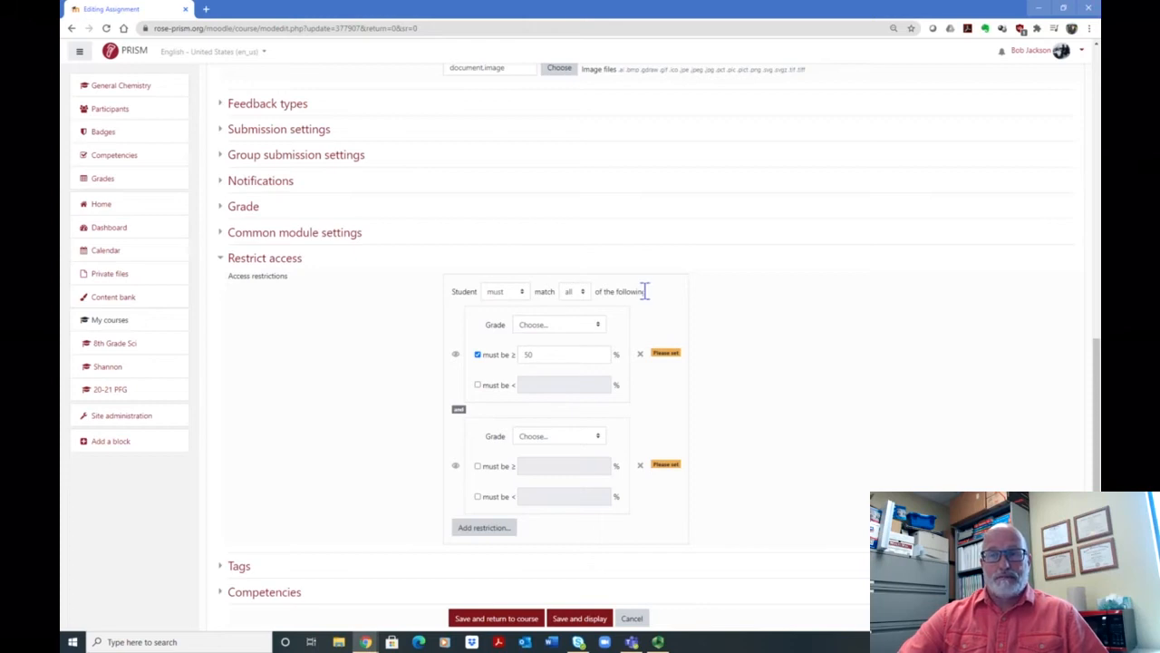
Step: Set the first grade restriction to Study Questions 1.1 with a minimum score of 70%
left_click(597, 323)
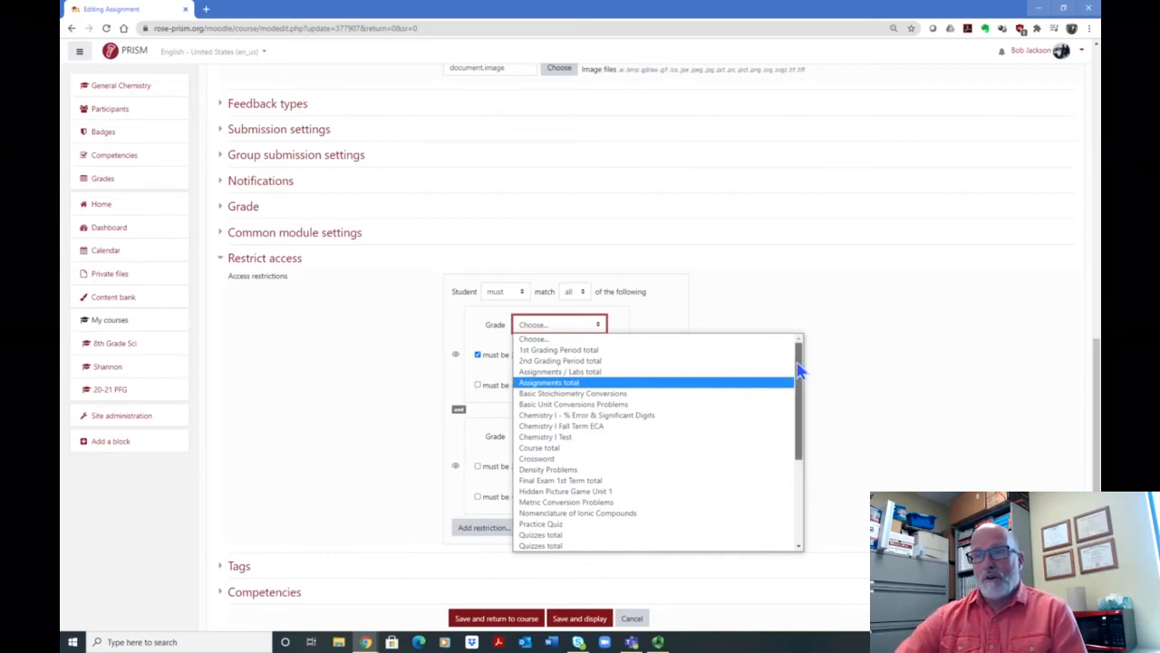
left_click_drag(799, 370, 796, 444)
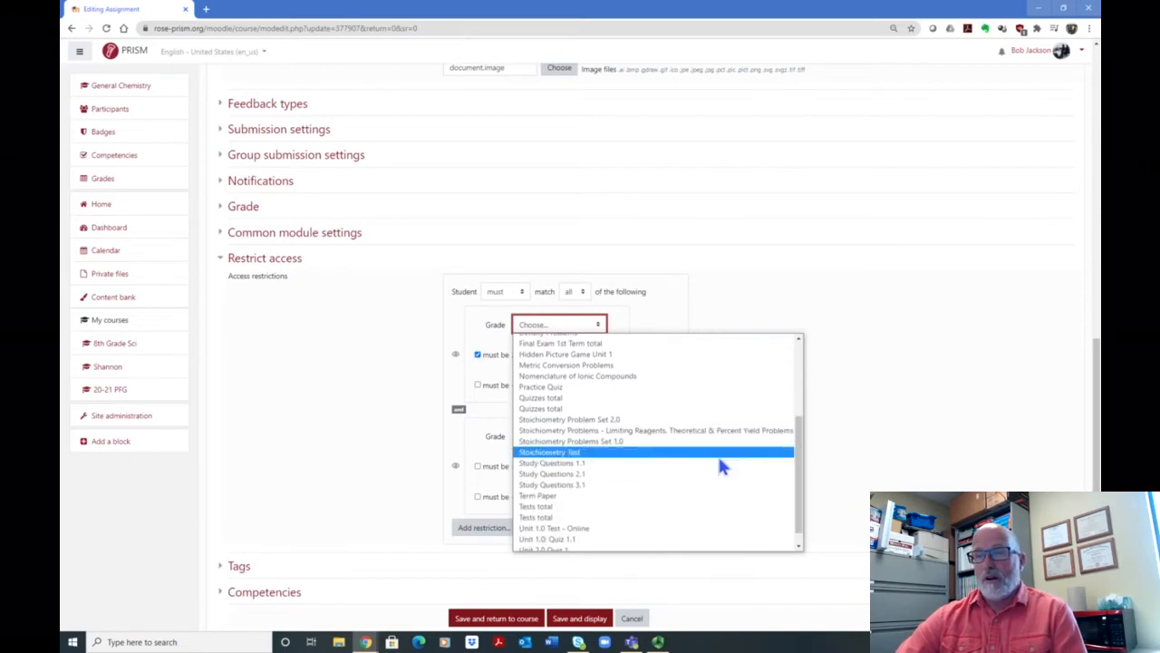
left_click(581, 464)
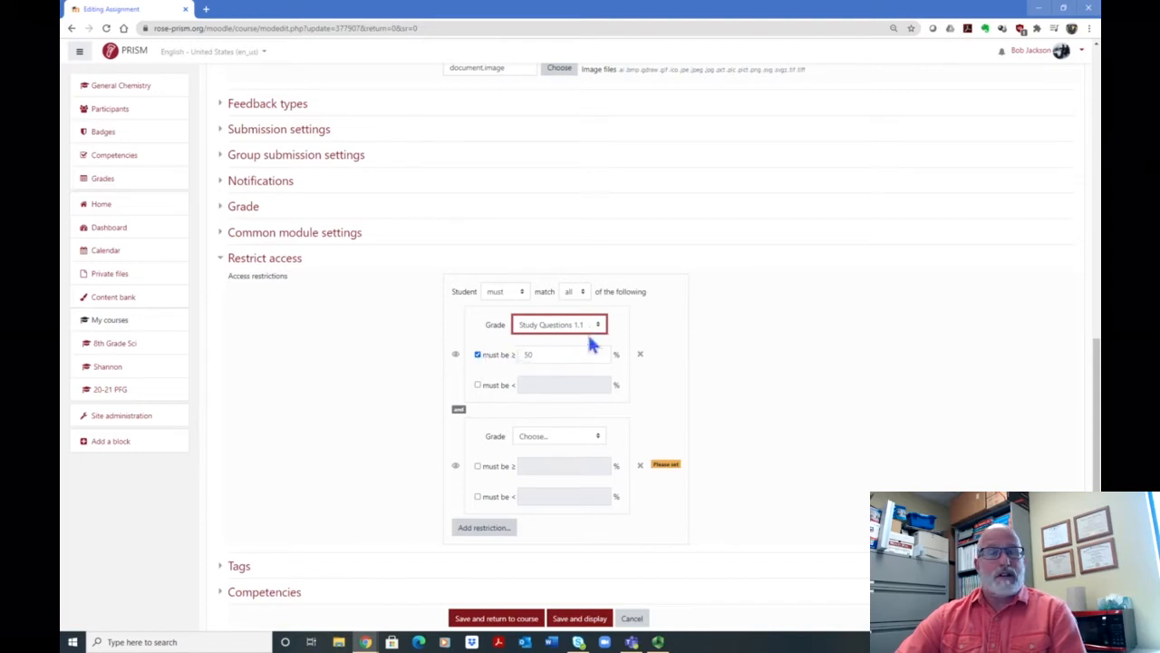
left_click(551, 355)
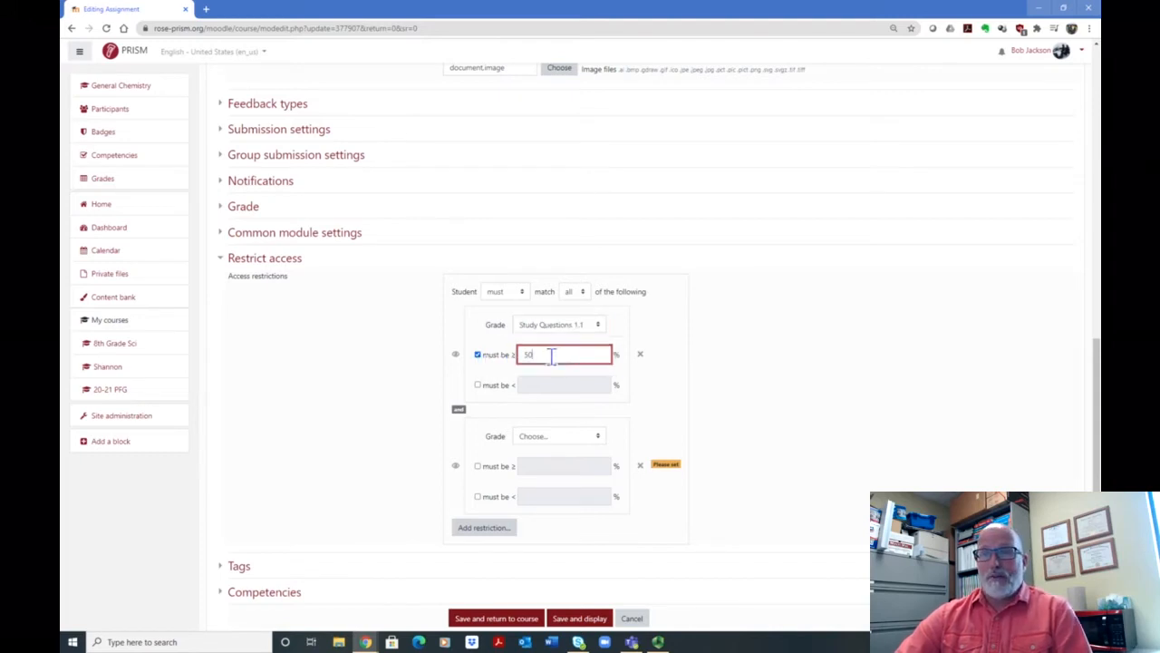
key("BackSpace")
key("BackSpace")
type("70")
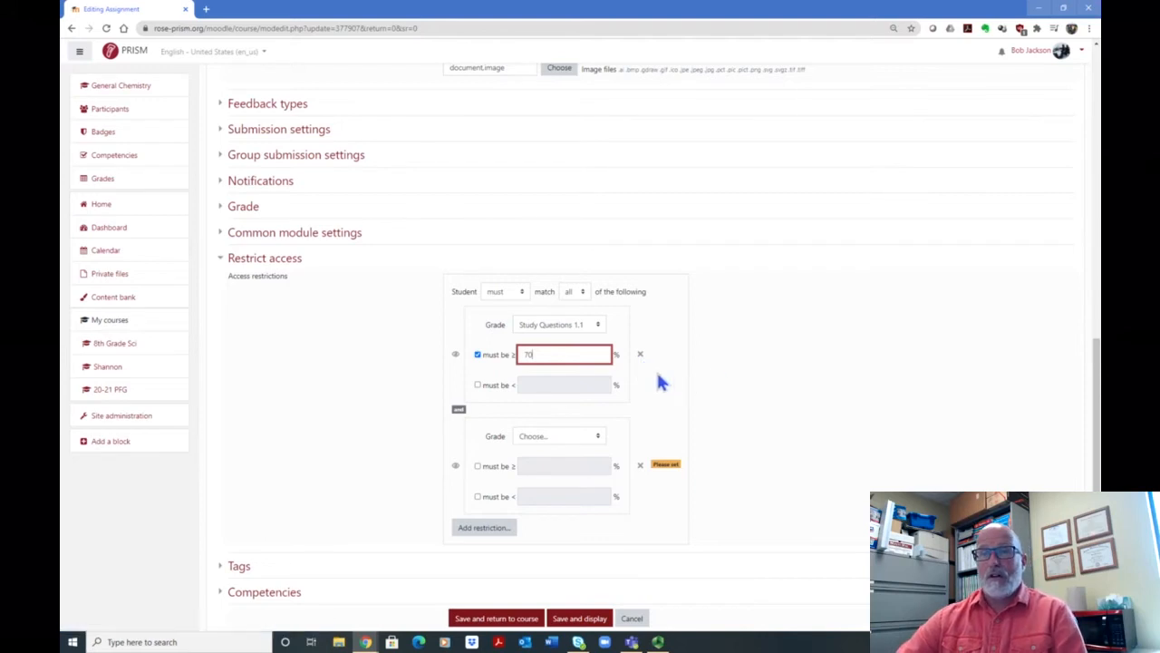
Step: Choose Crossword as the graded activity for the second grade restriction
scroll(657, 379, "down", 1)
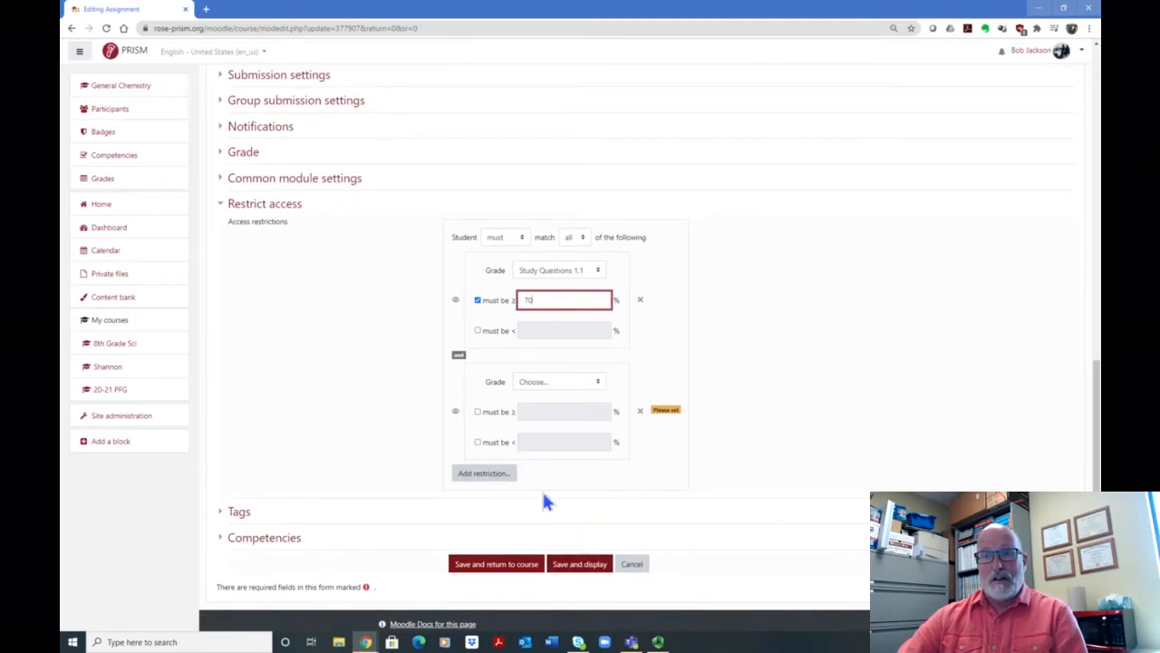
left_click(600, 386)
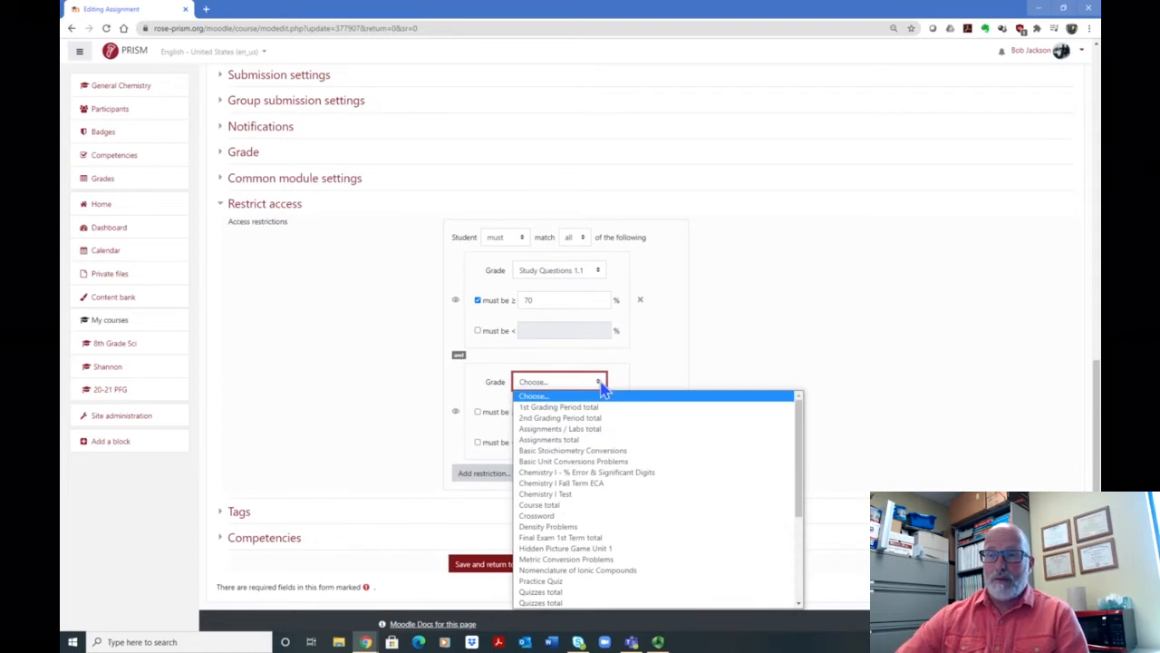
scroll(625, 433, "down", 3)
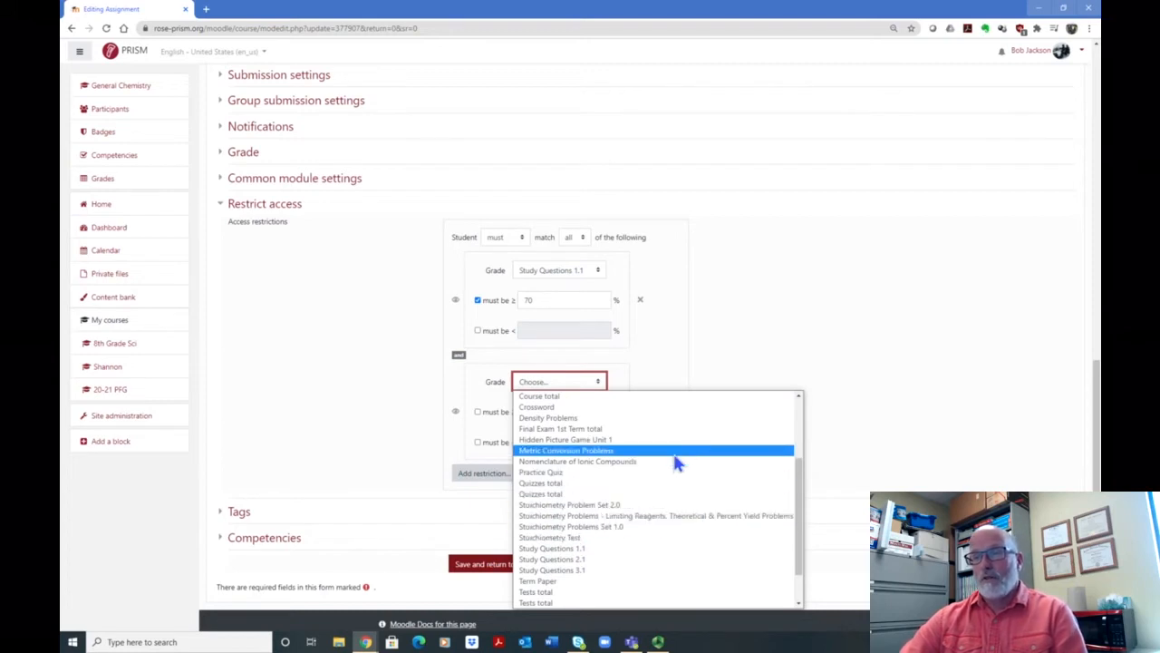
left_click(575, 409)
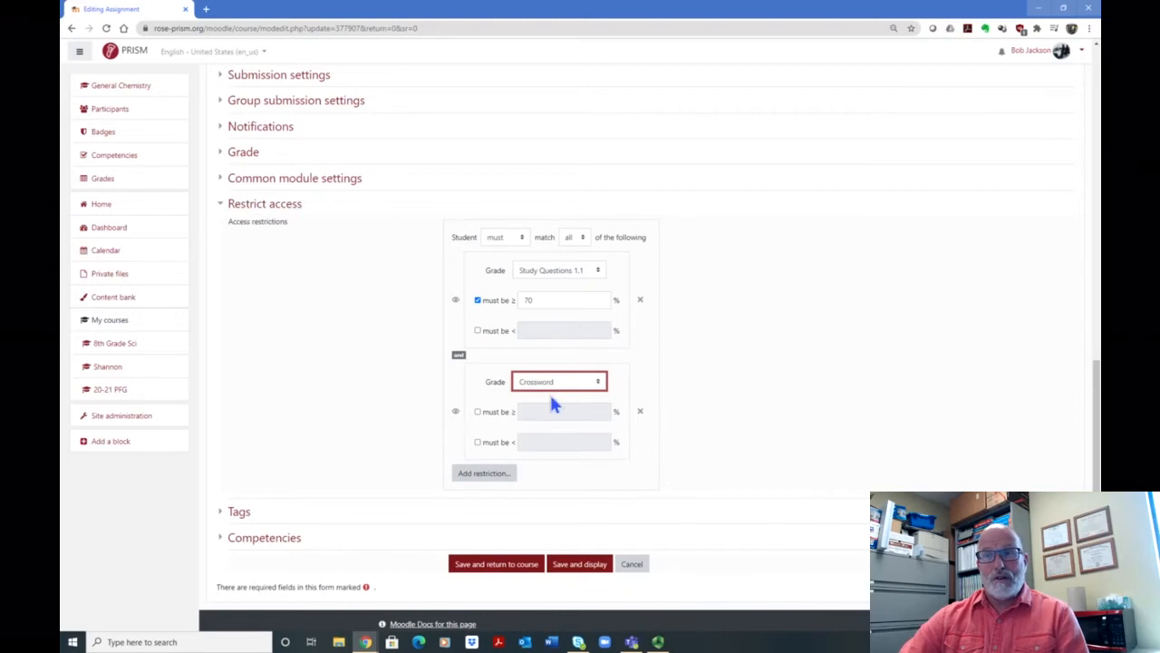
Step: Save the assignment, return to the course page and view the restrictions listed under Study Questions 1.2
scroll(558, 456, "down", 1)
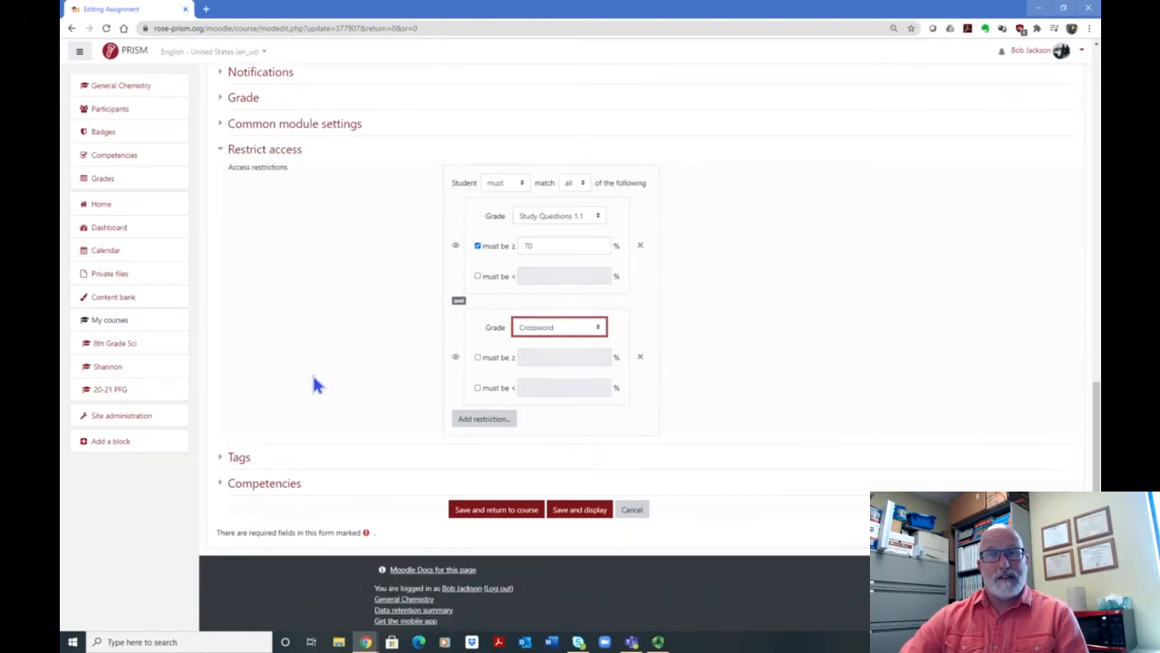
left_click(490, 509)
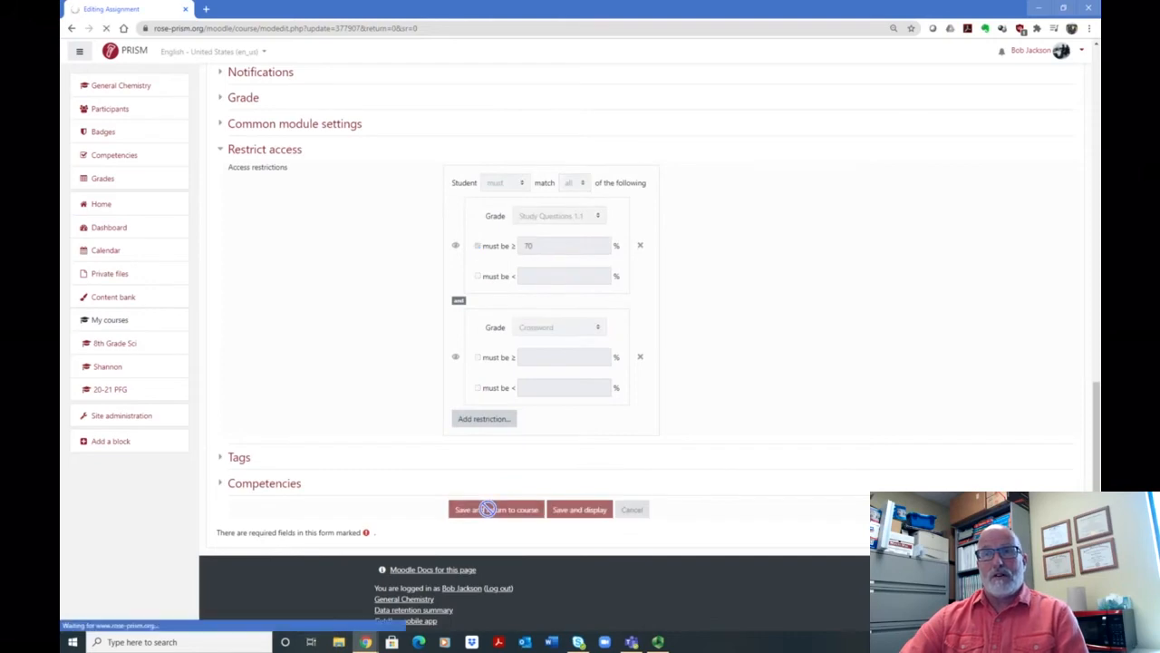
scroll(611, 404, "down", 2)
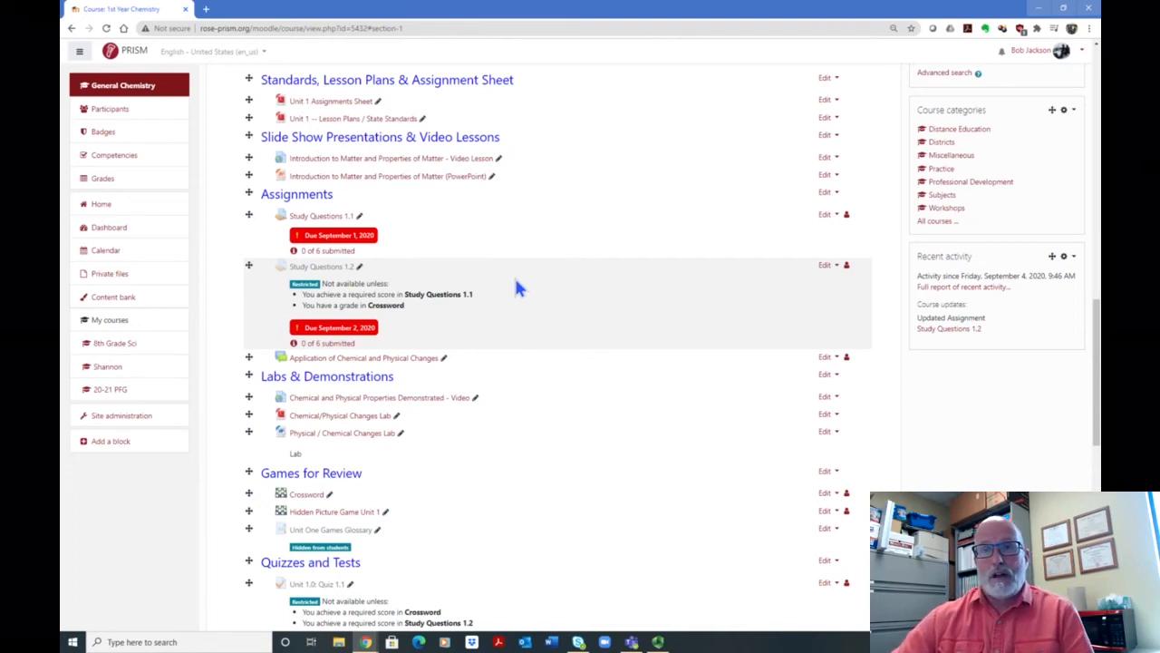
Step: Open the settings of Unit 1.0: Quiz 1.1 under Quizzes and Tests and expand its Restrict access section
scroll(454, 263, "down", 3)
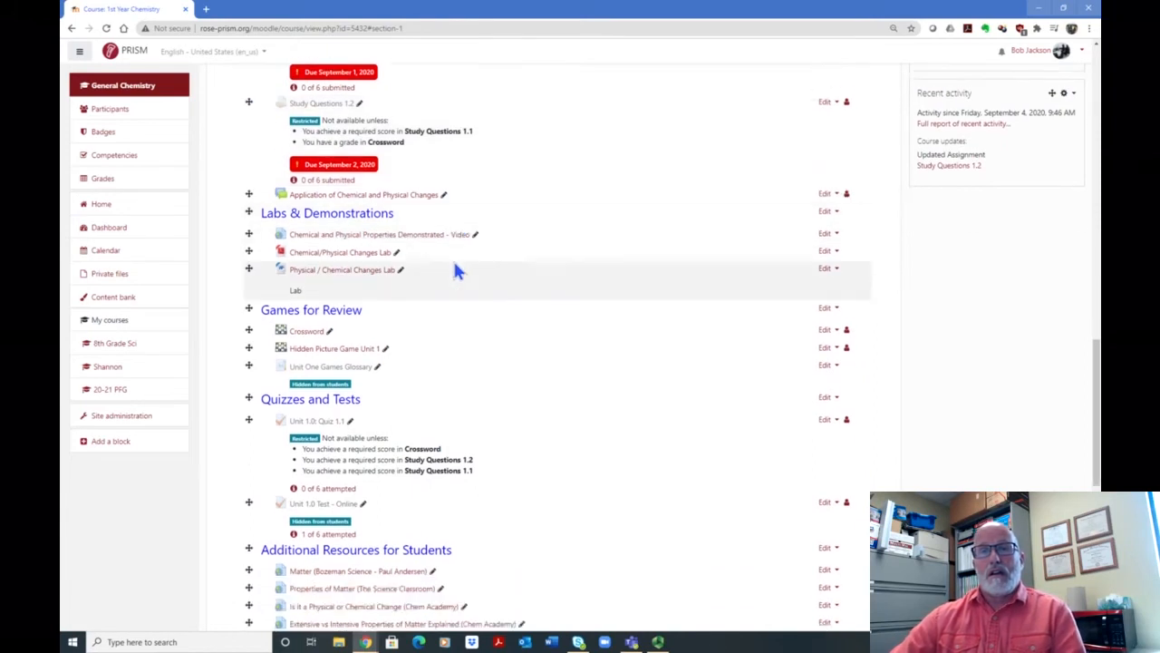
scroll(457, 268, "down", 3)
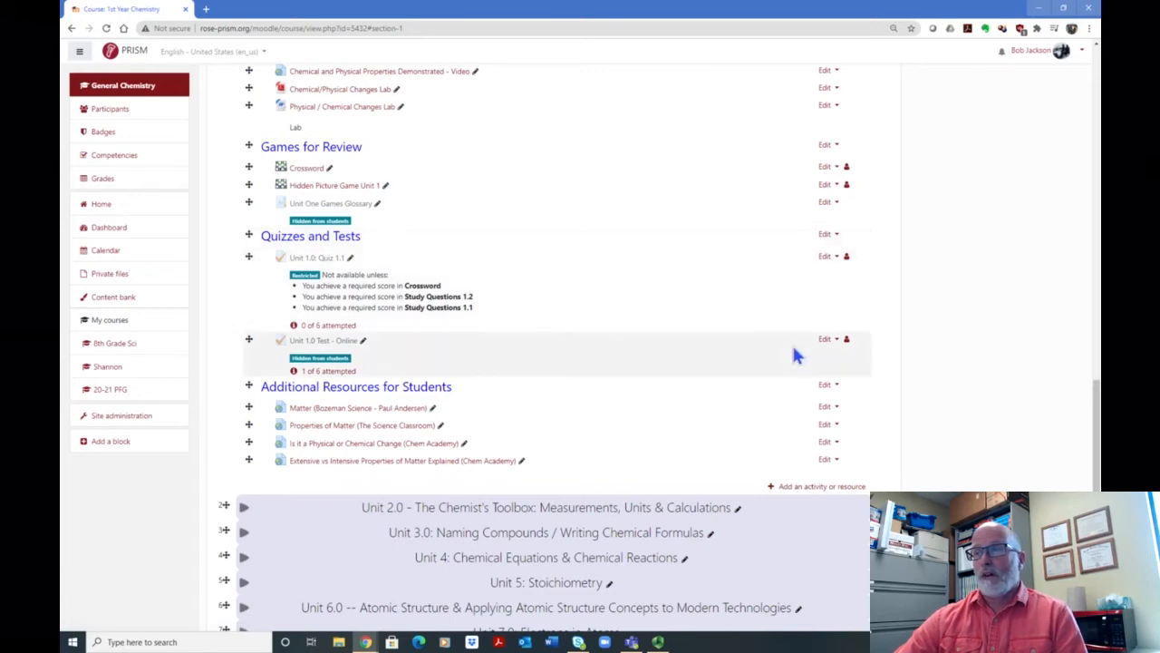
left_click(826, 259)
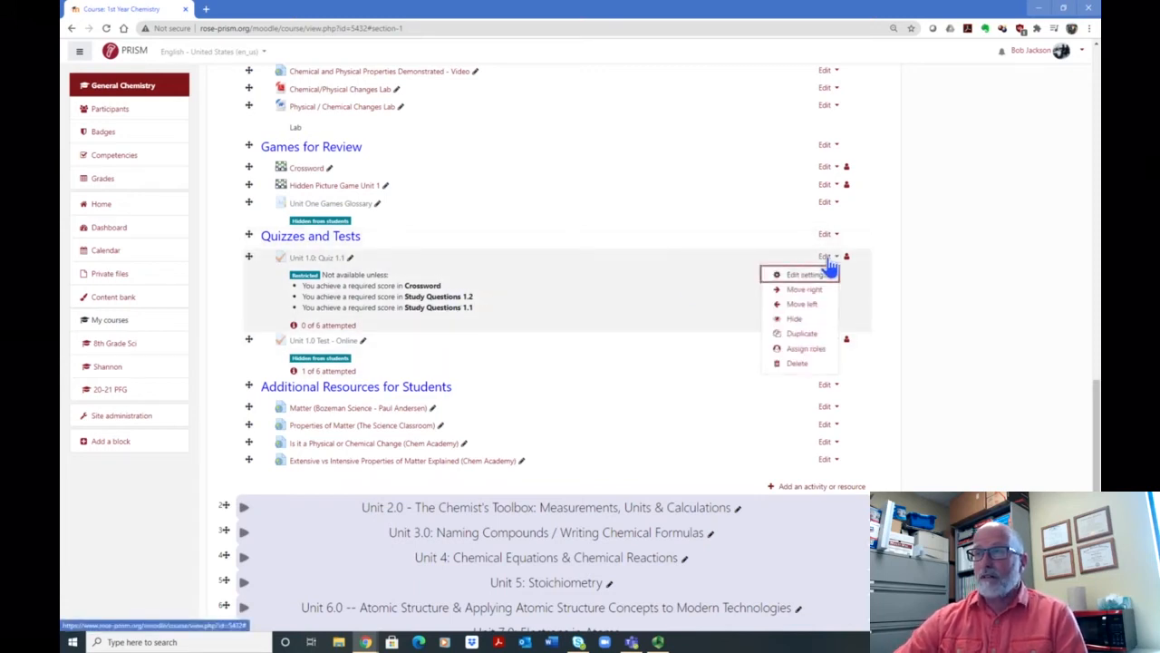
left_click(808, 273)
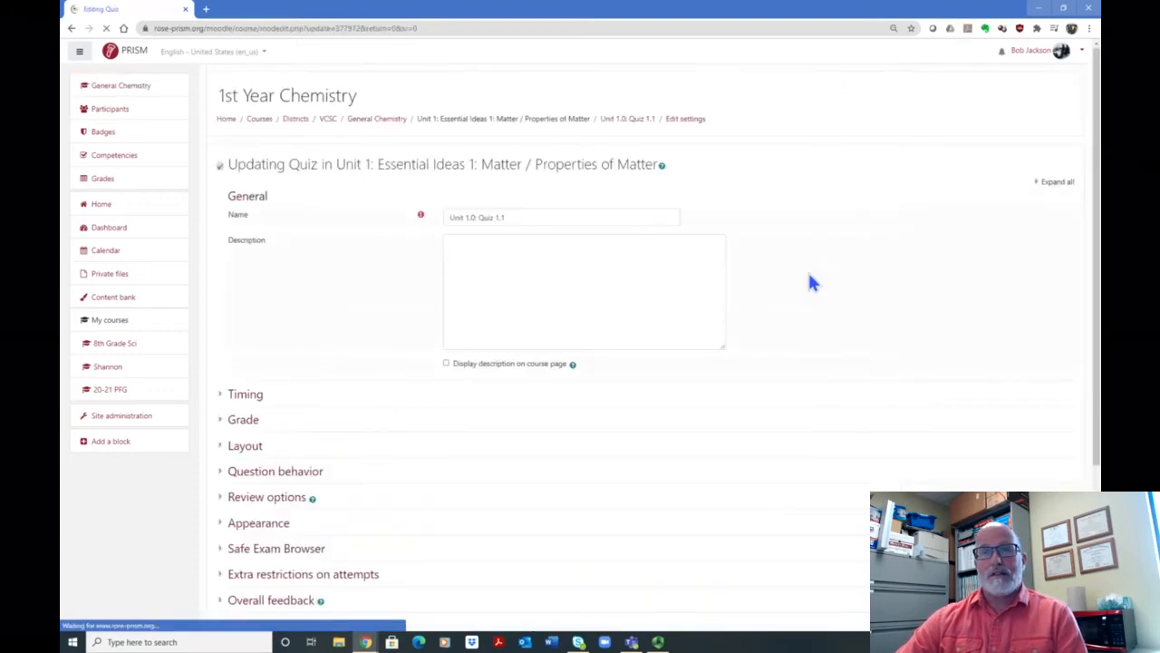
scroll(784, 258, "down", 5)
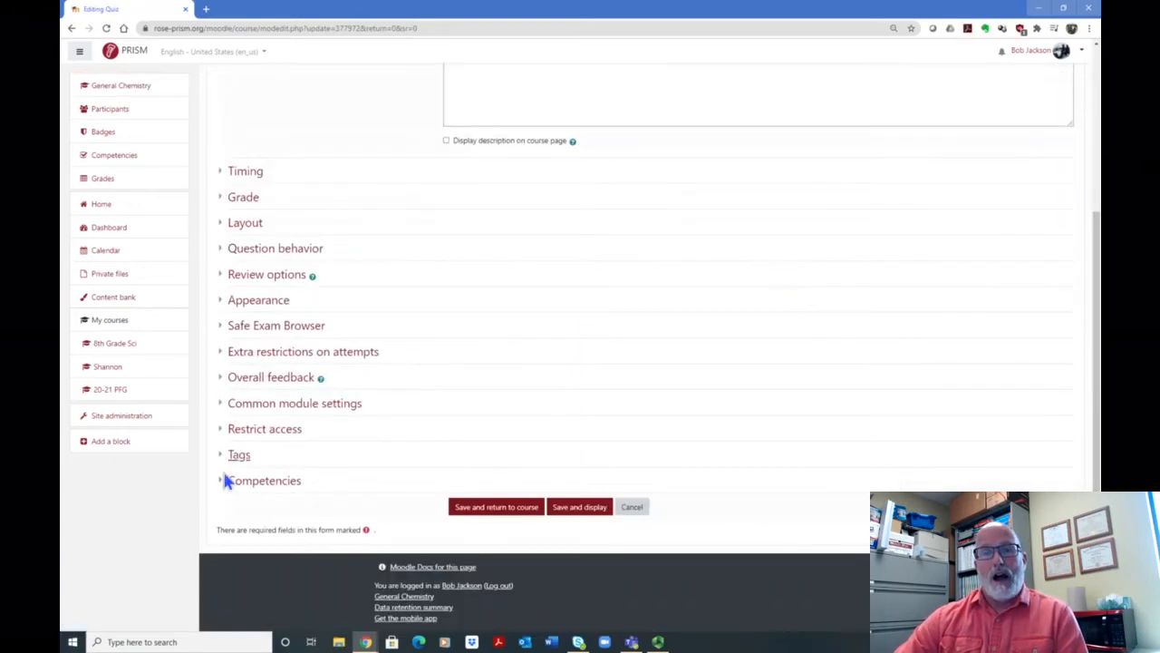
left_click(265, 430)
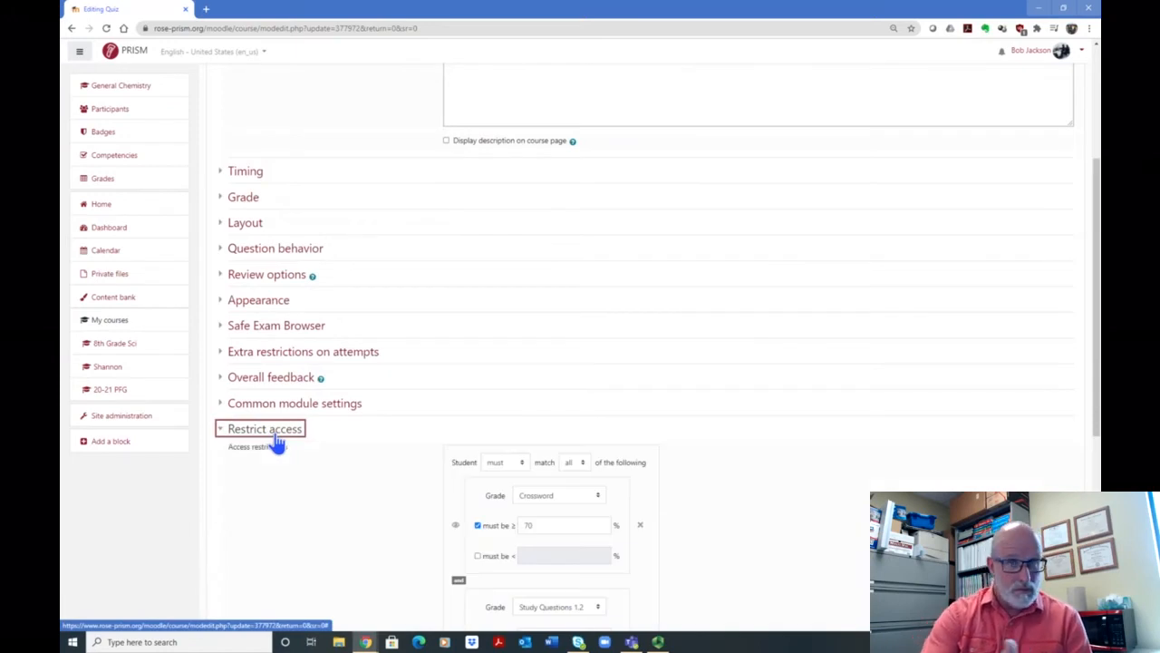
Step: Set the minimum score of the quiz's Study Questions 1.1 grade restriction to 100%
scroll(861, 417, "down", 2)
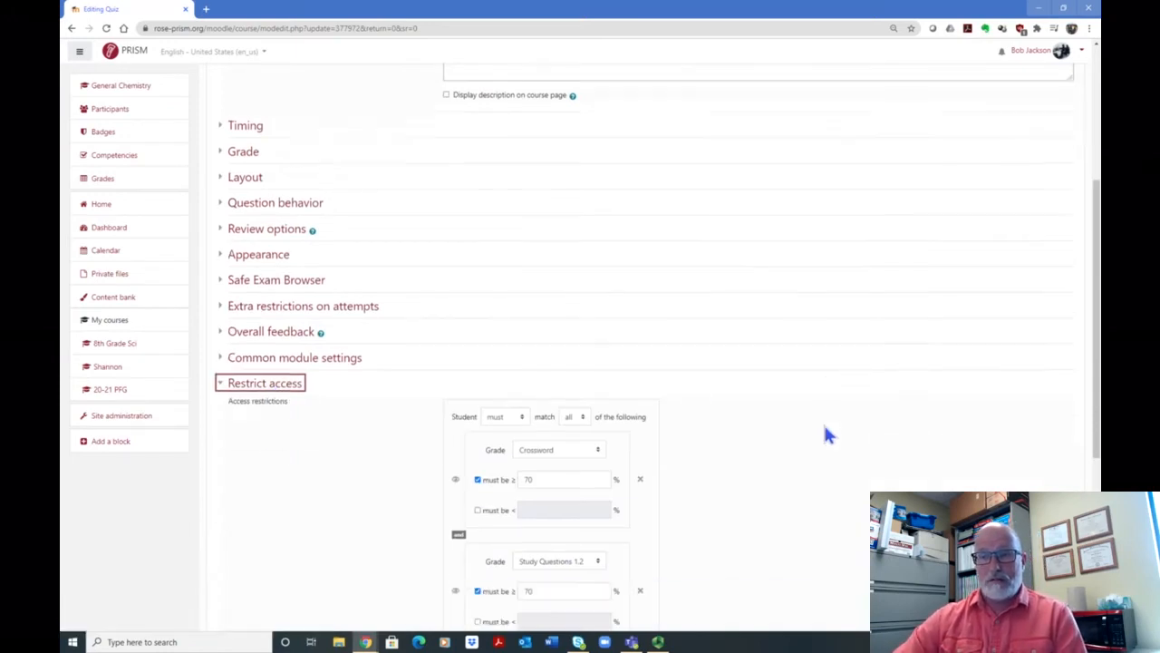
scroll(748, 405, "down", 2)
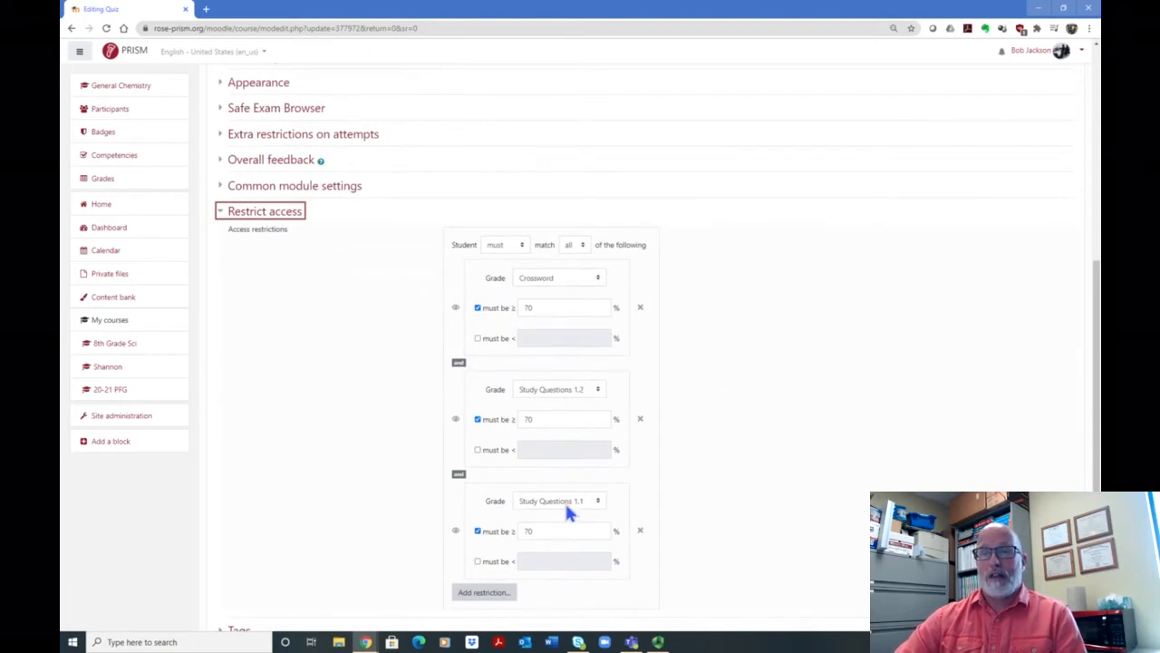
scroll(640, 445, "down", 2)
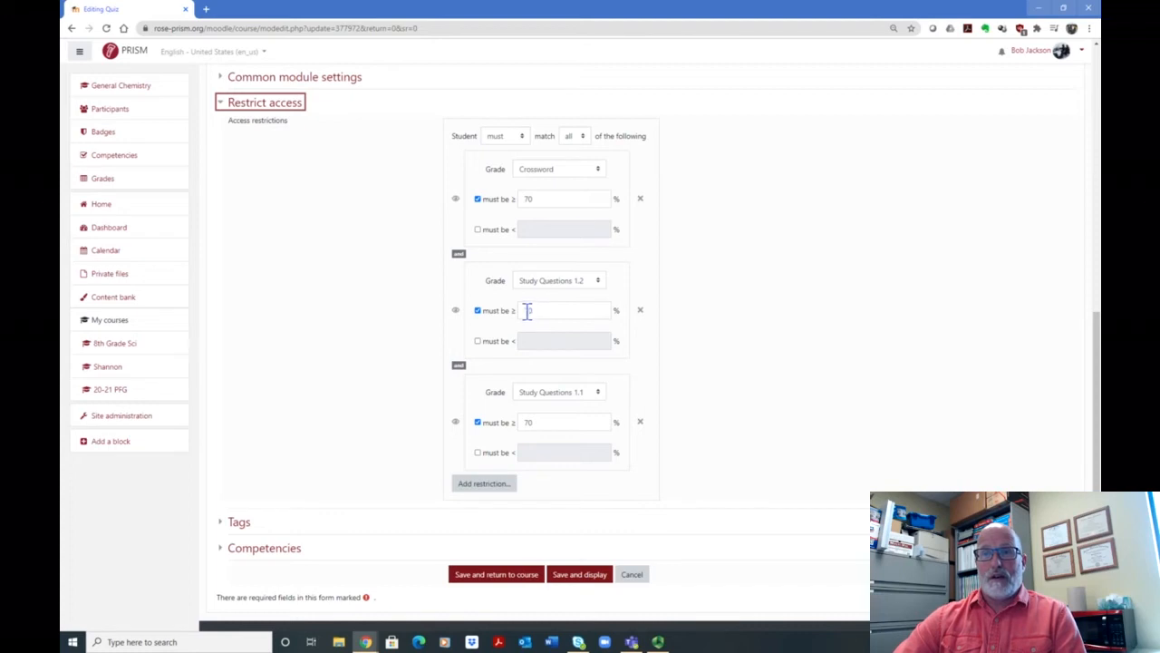
left_click(574, 422)
key("BackSpace")
key("BackSpace")
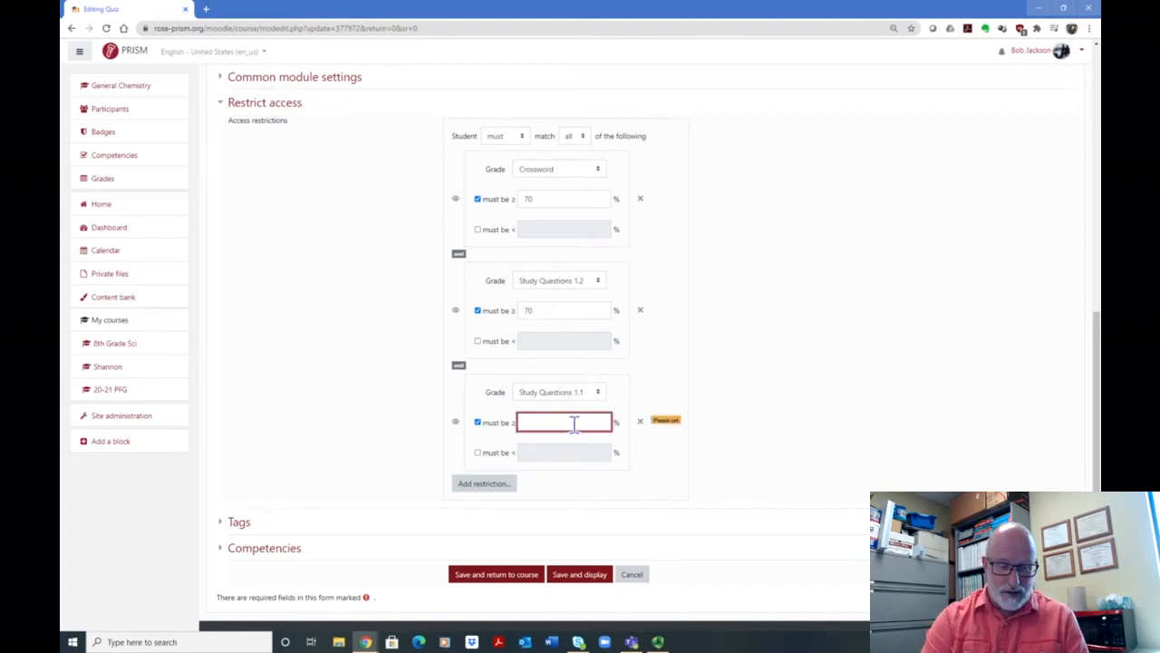
type("100")
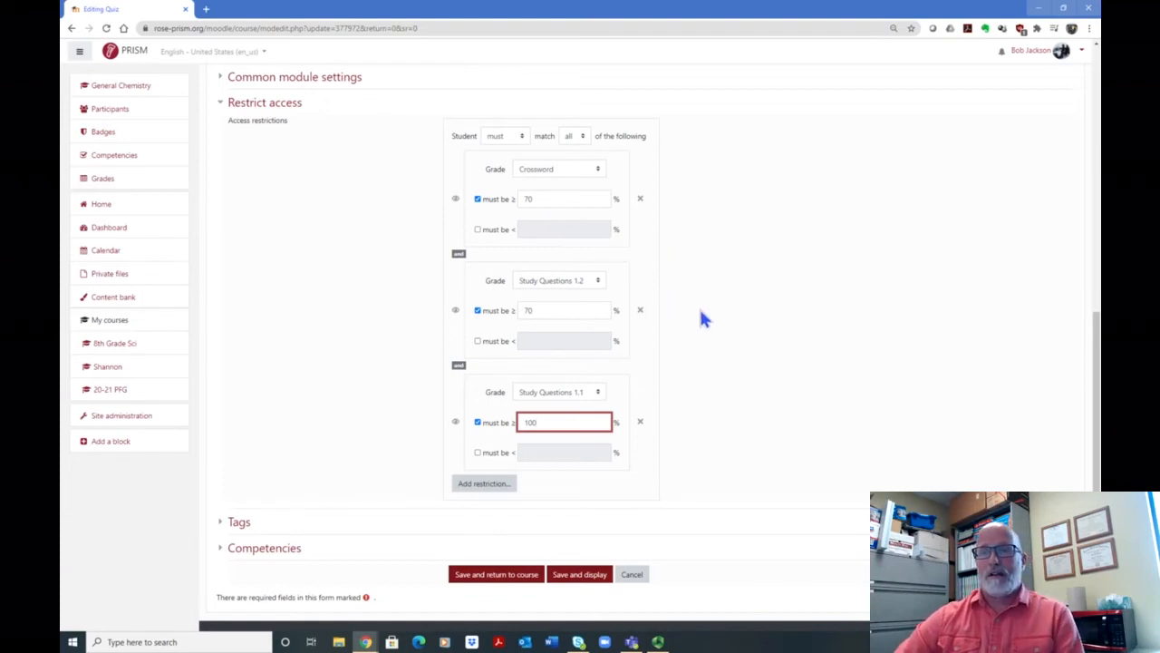
Step: Set the quiz's allowed attempts to Unlimited in its Grade settings
scroll(779, 291, "up", 5)
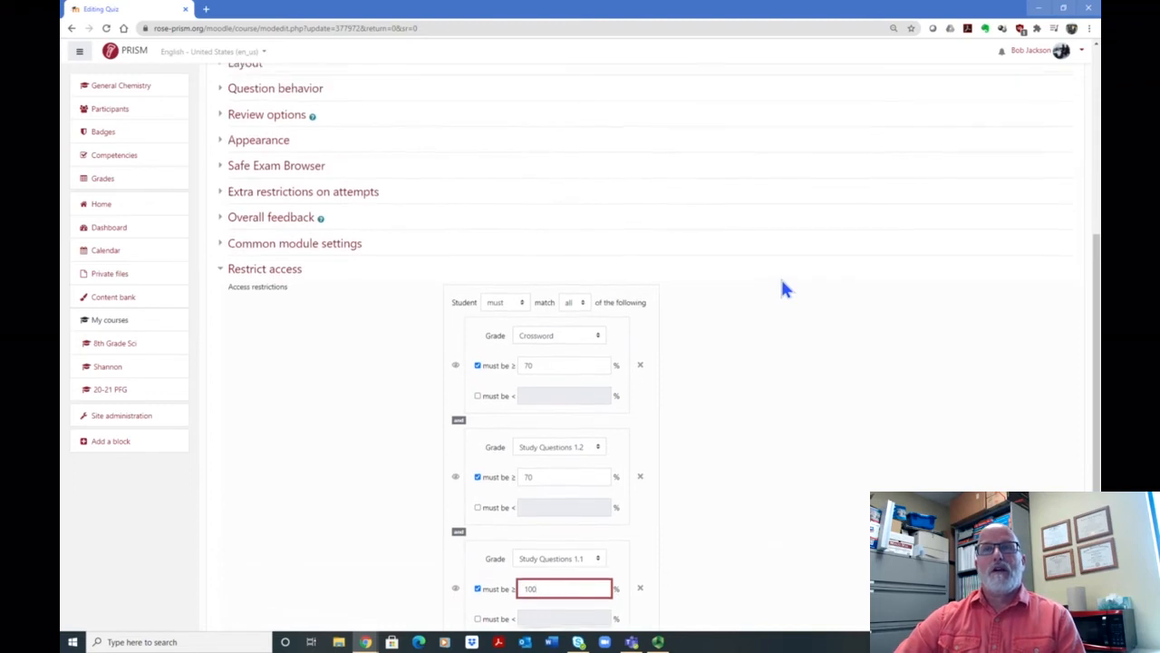
scroll(785, 288, "up", 1)
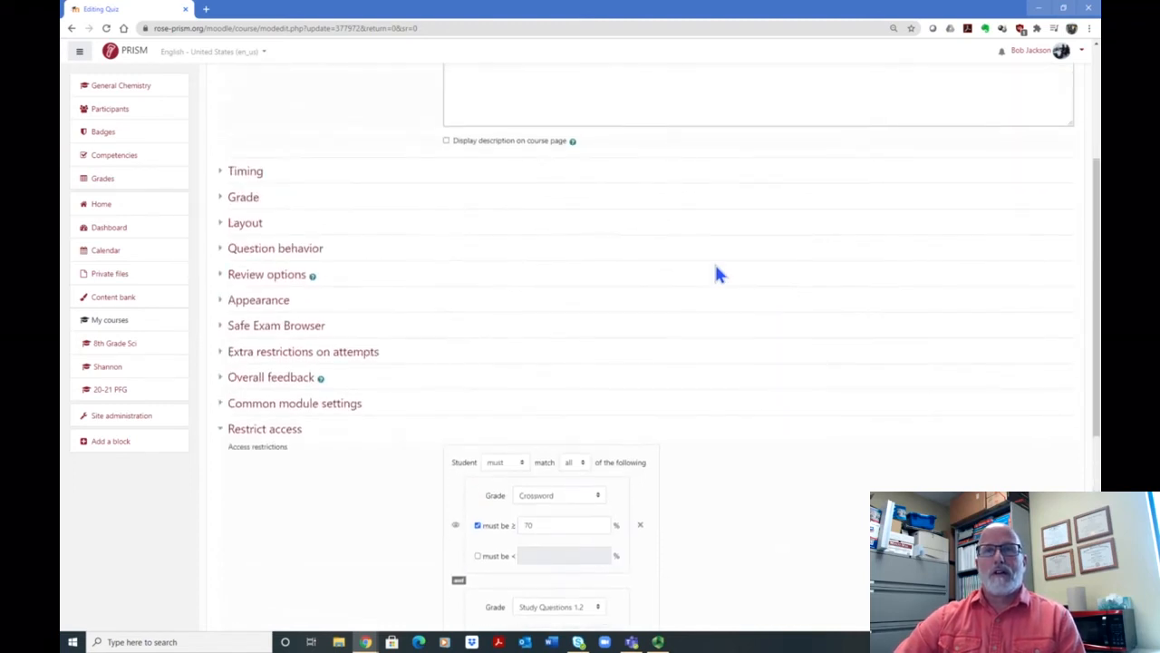
left_click(248, 197)
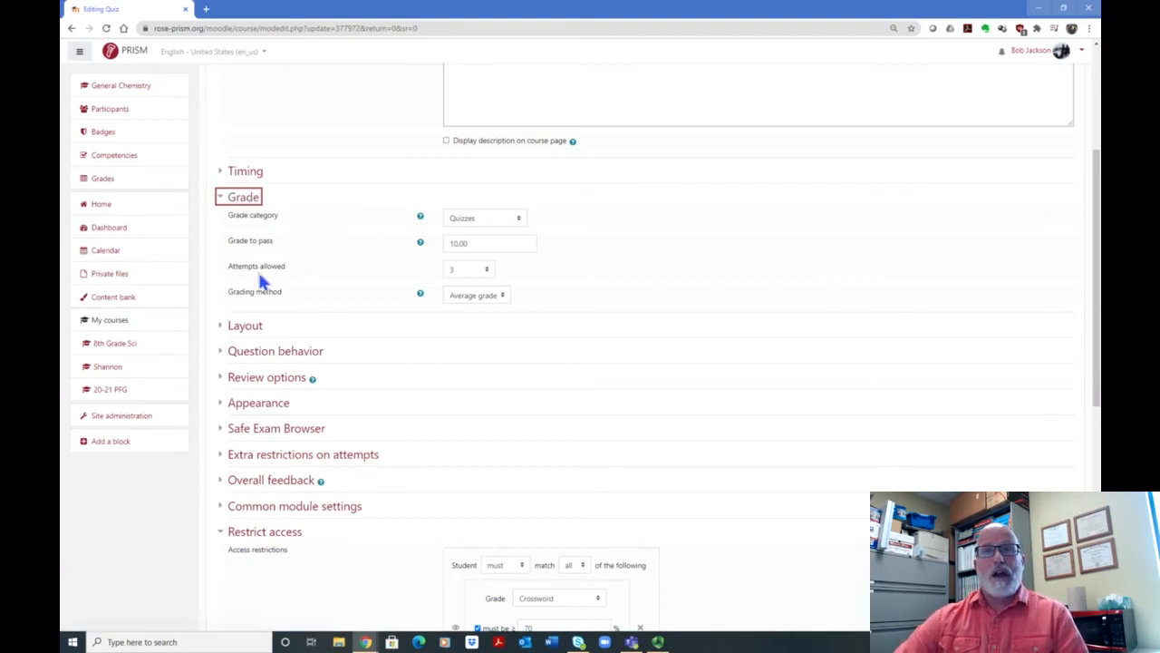
left_click(488, 271)
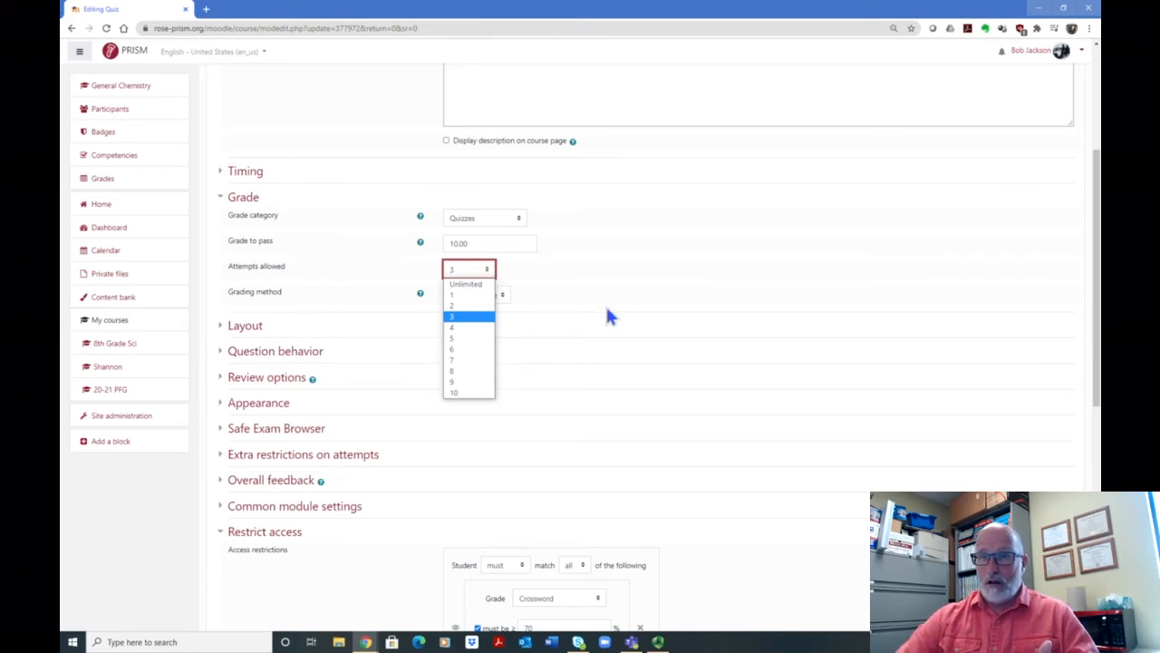
left_click(475, 284)
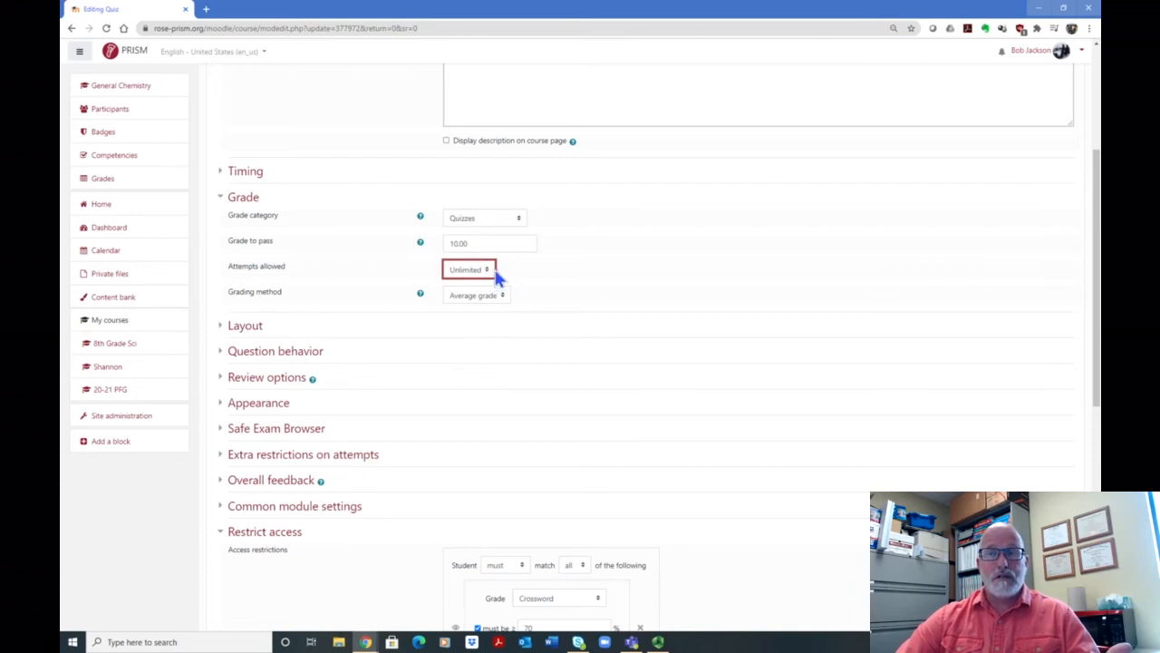
Step: Expand the quiz's Timing settings and review the opening, closing and time limit options
scroll(630, 284, "up", 2)
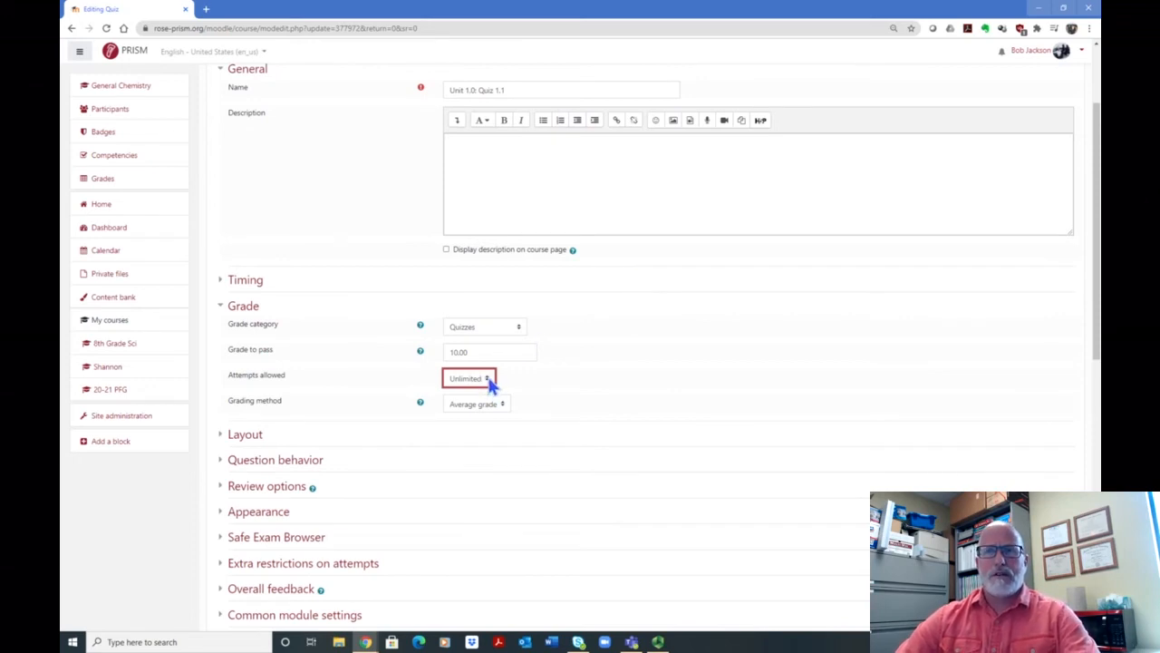
scroll(702, 318, "up", 2)
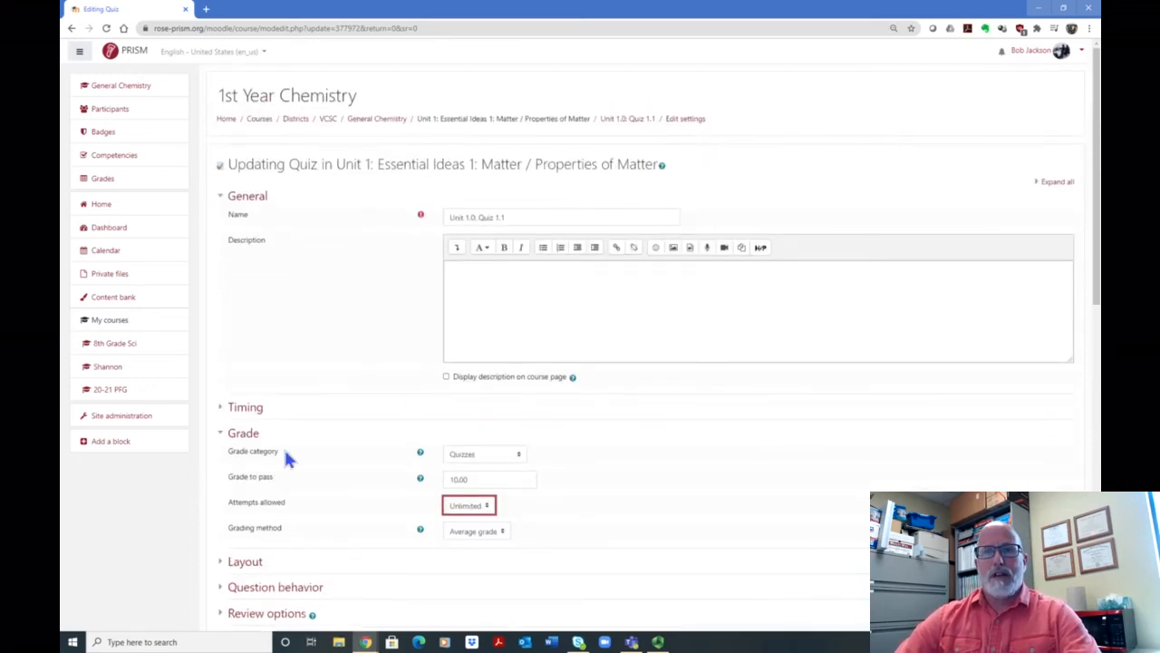
left_click(246, 409)
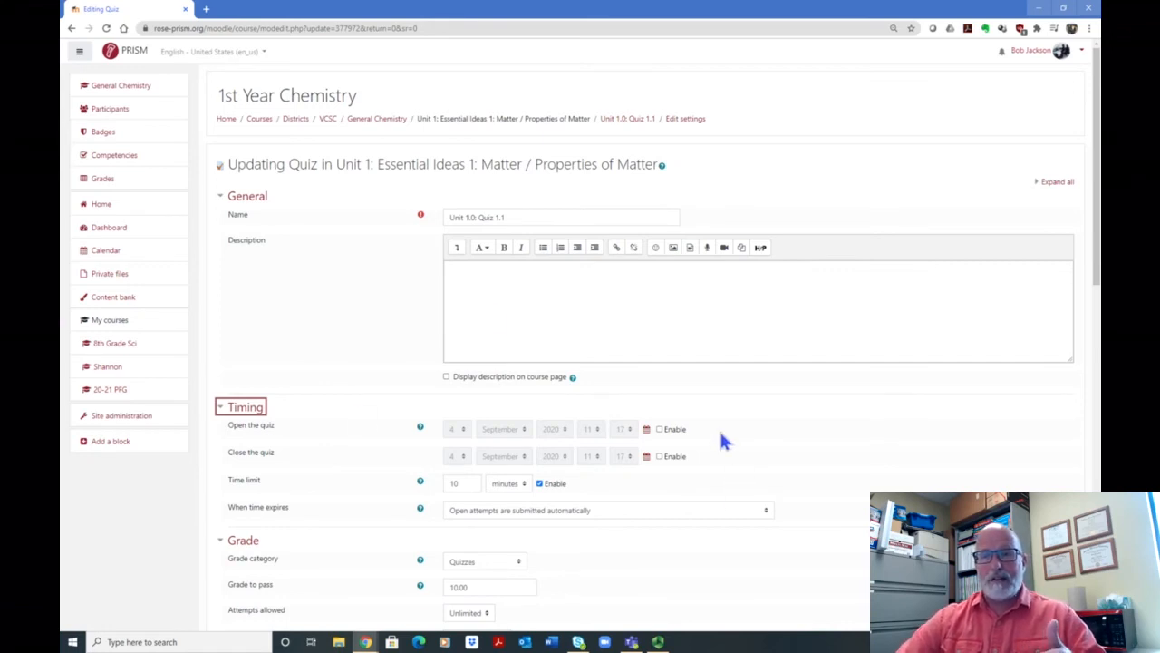
scroll(717, 431, "down", 3)
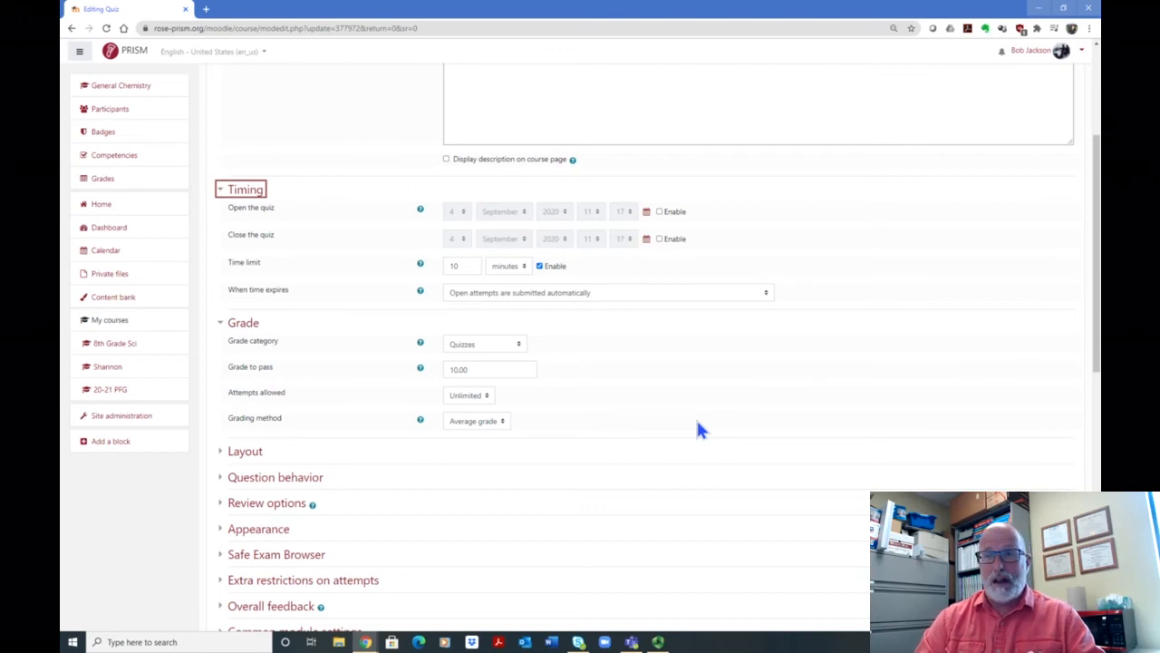
Step: Check the choices for allowed attempts and grading method, leaving them at Unlimited and Average grade
left_click(487, 401)
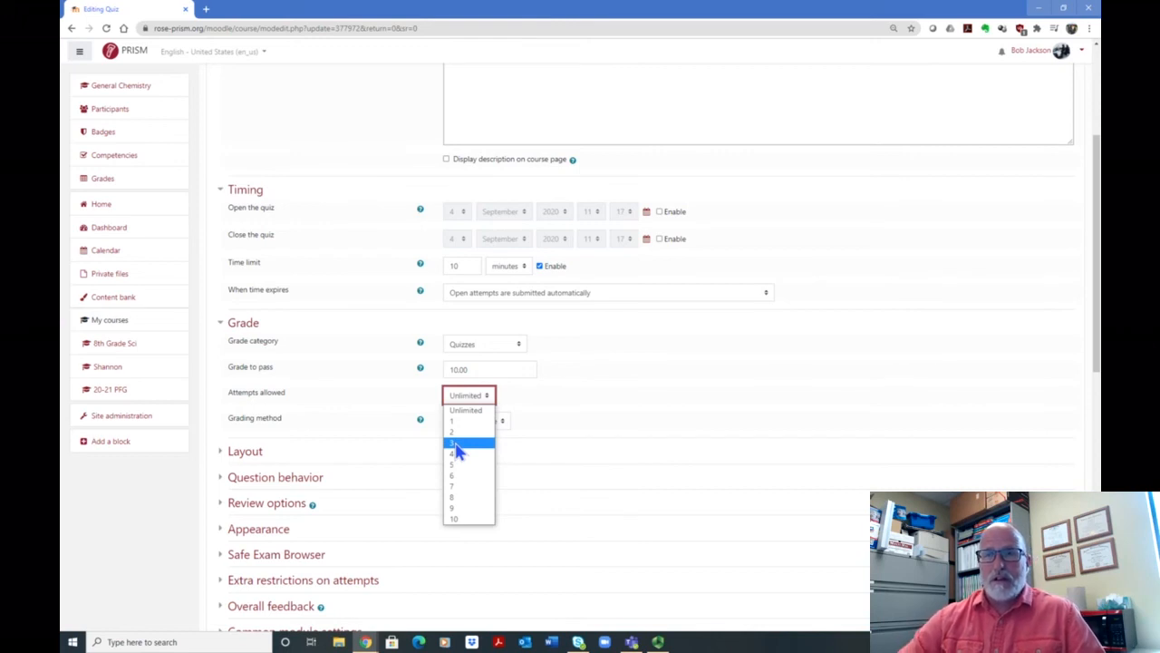
left_click(594, 377)
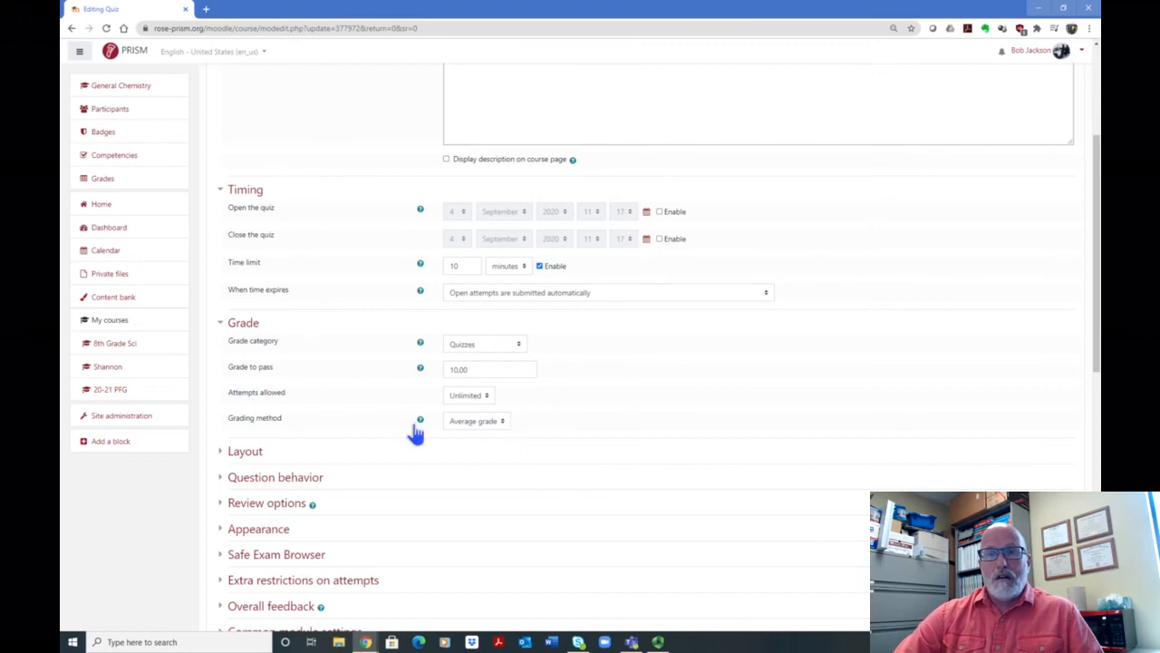
left_click(502, 424)
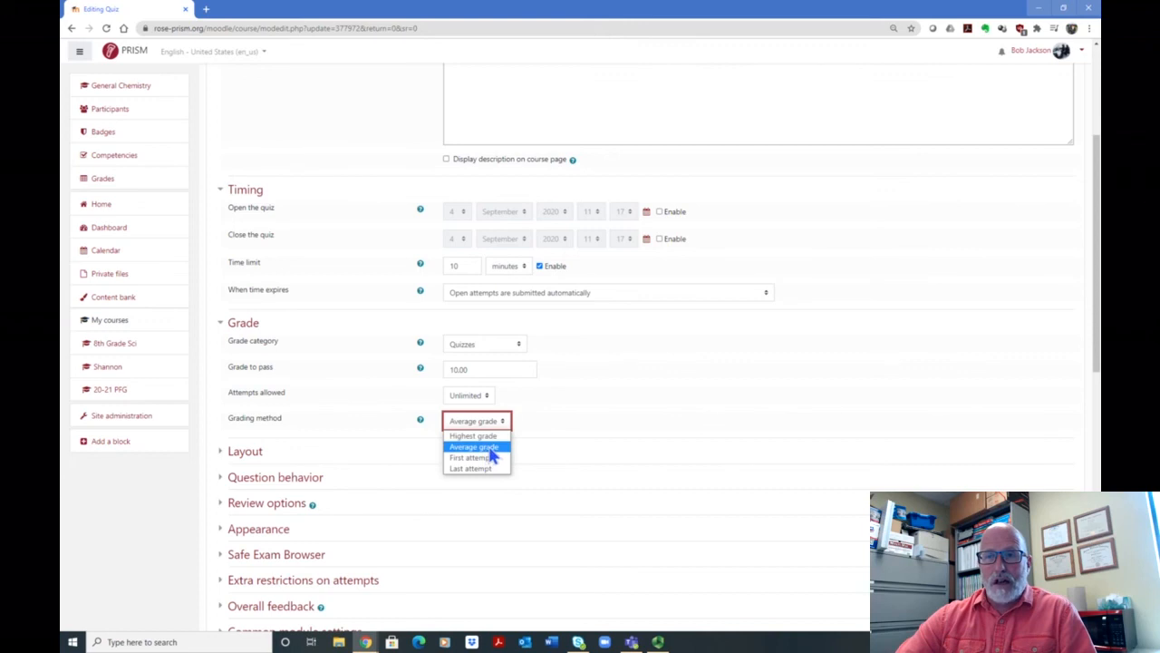
left_click(490, 446)
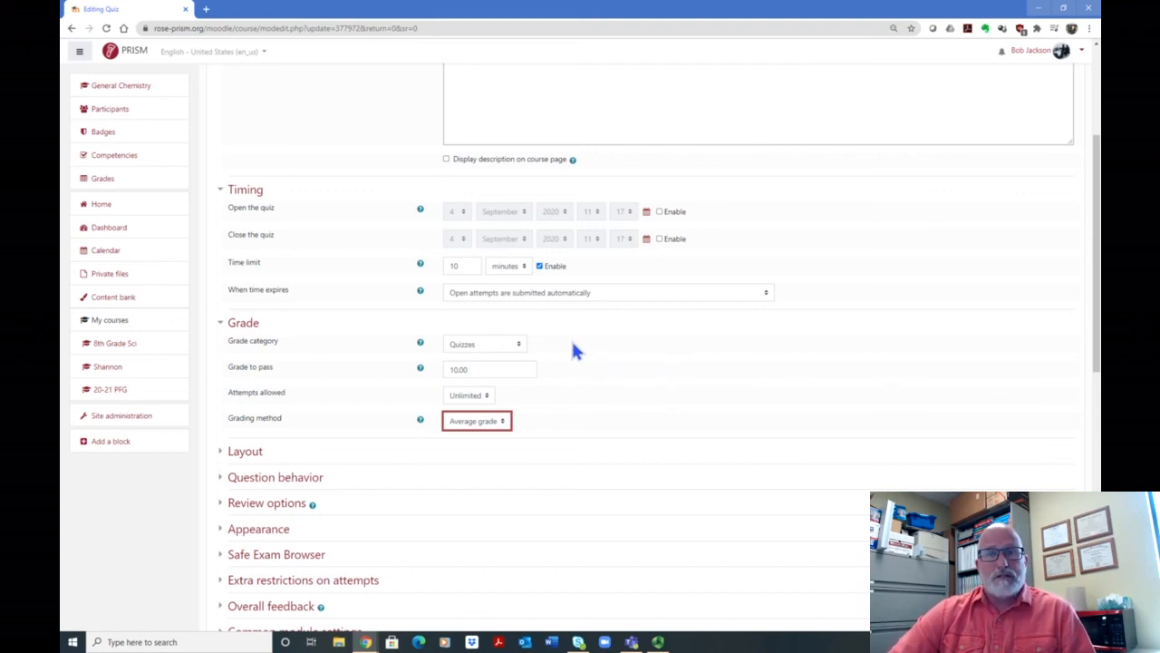
Step: Save the quiz settings, return to the course page and look over the restricted activities in Unit 1
scroll(580, 354, "down", 2)
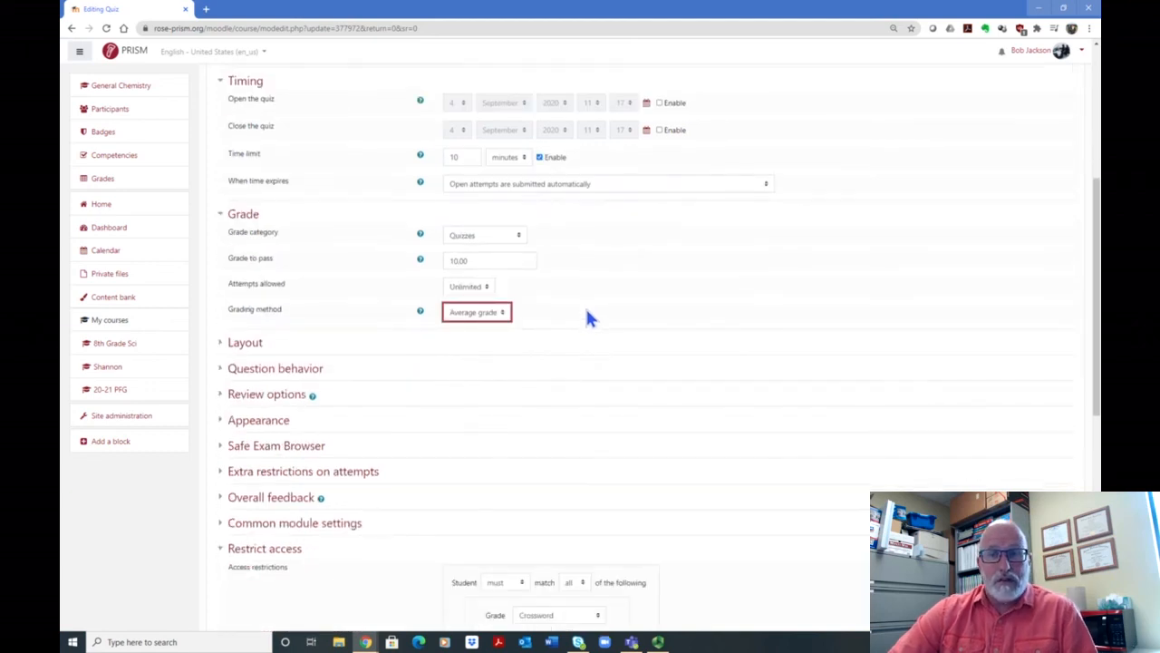
scroll(647, 306, "up", 1)
scroll(647, 306, "up", 4)
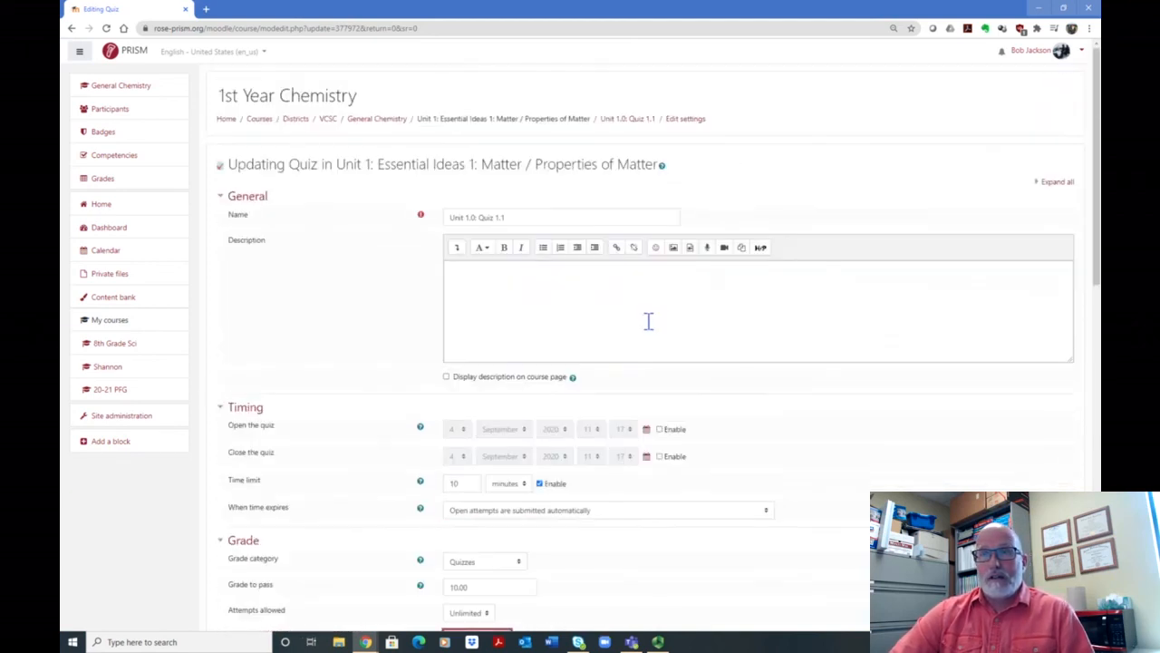
scroll(635, 345, "down", 5)
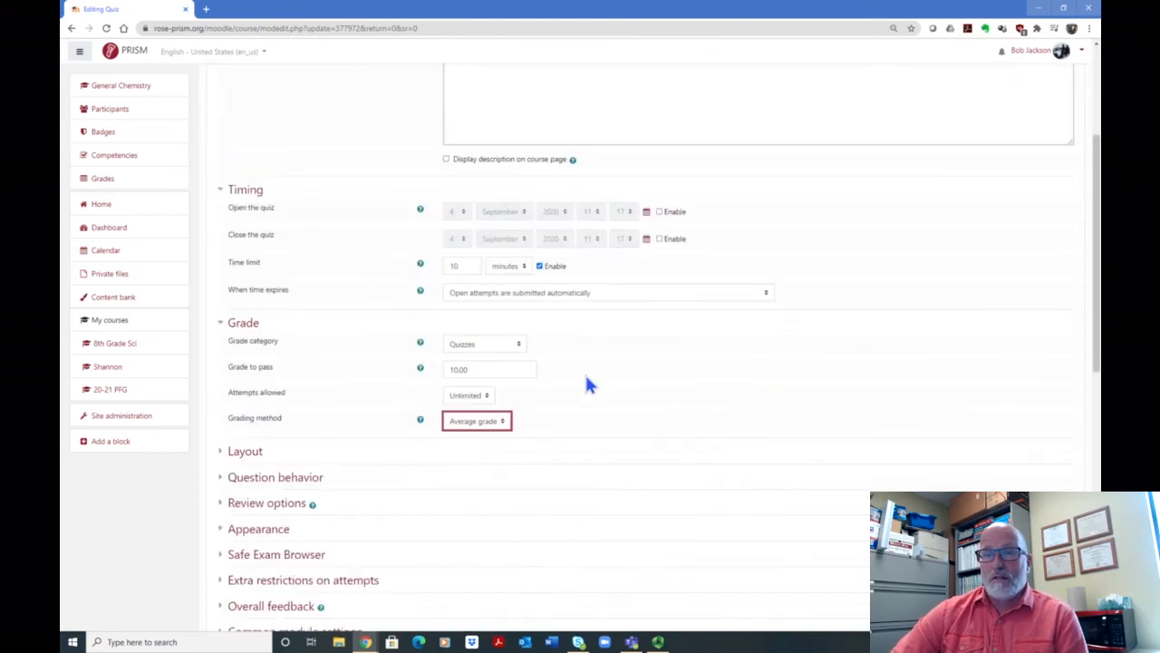
scroll(583, 413, "down", 5)
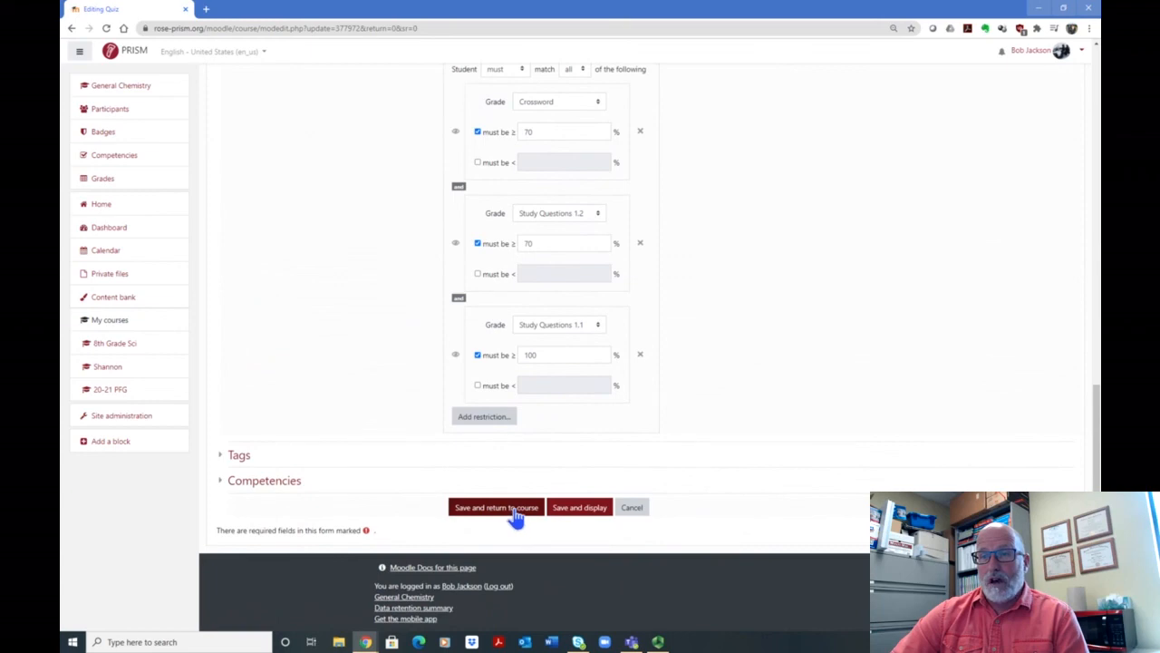
left_click(514, 508)
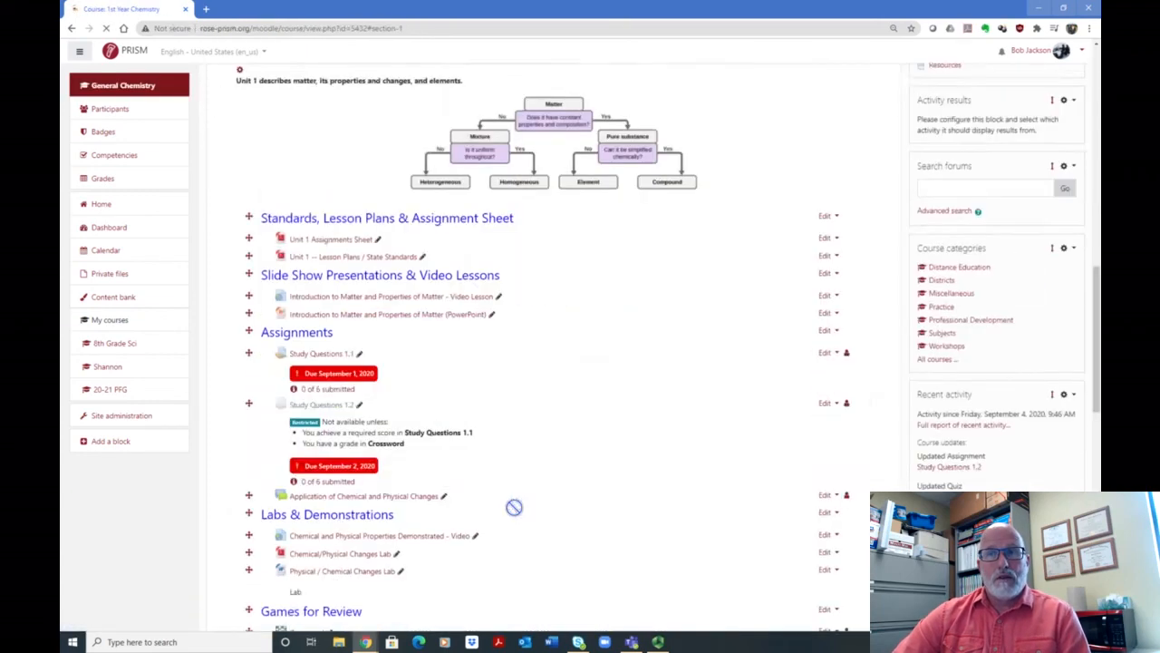
scroll(626, 351, "down", 5)
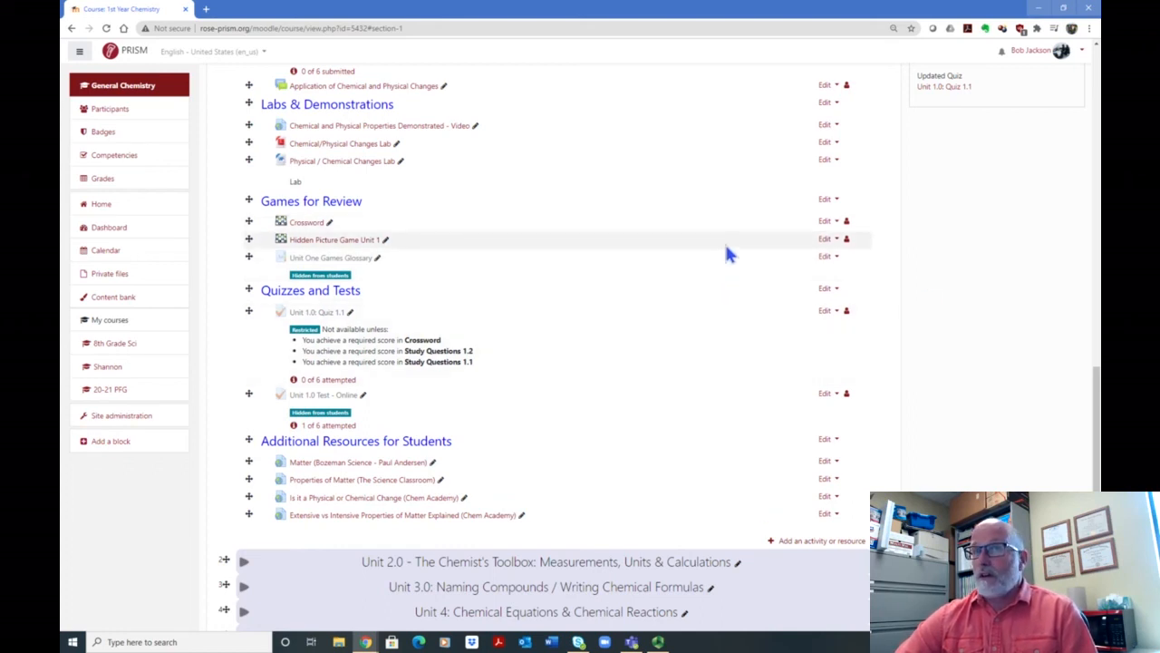
scroll(726, 247, "up", 5)
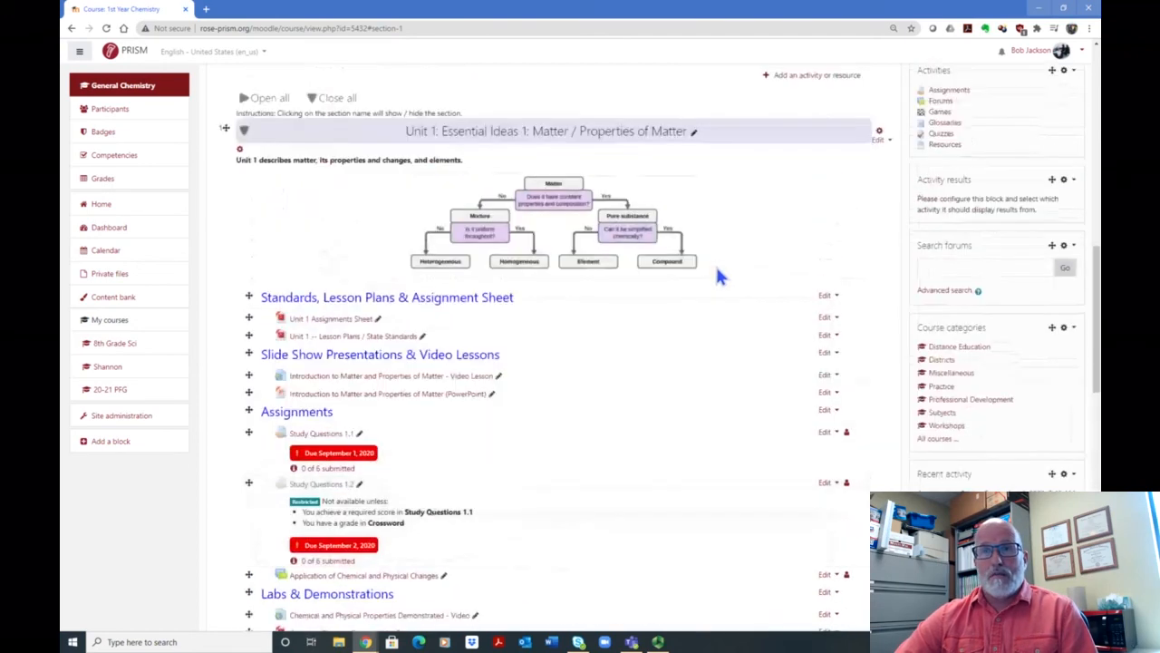